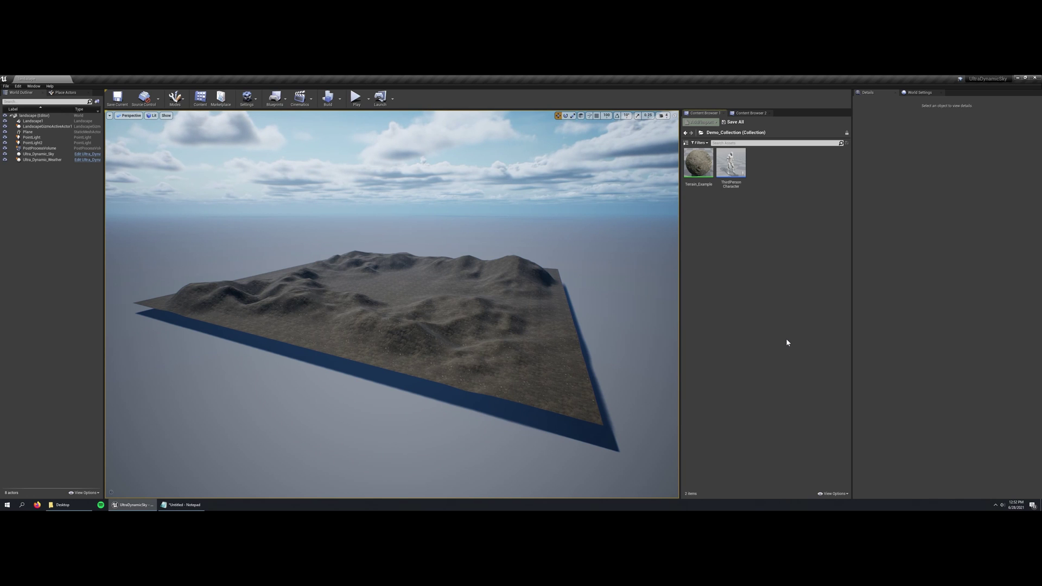
Step: Move in close to the landscape and playtest the level, running the third-person character around the bare terrain
key(w)
mouse_move(580, 353)
right_down()
mouse_move(489, 342)
mouse_move(603, 355)
mouse_move(635, 339)
mouse_move(651, 347)
mouse_move(576, 348)
right_up()
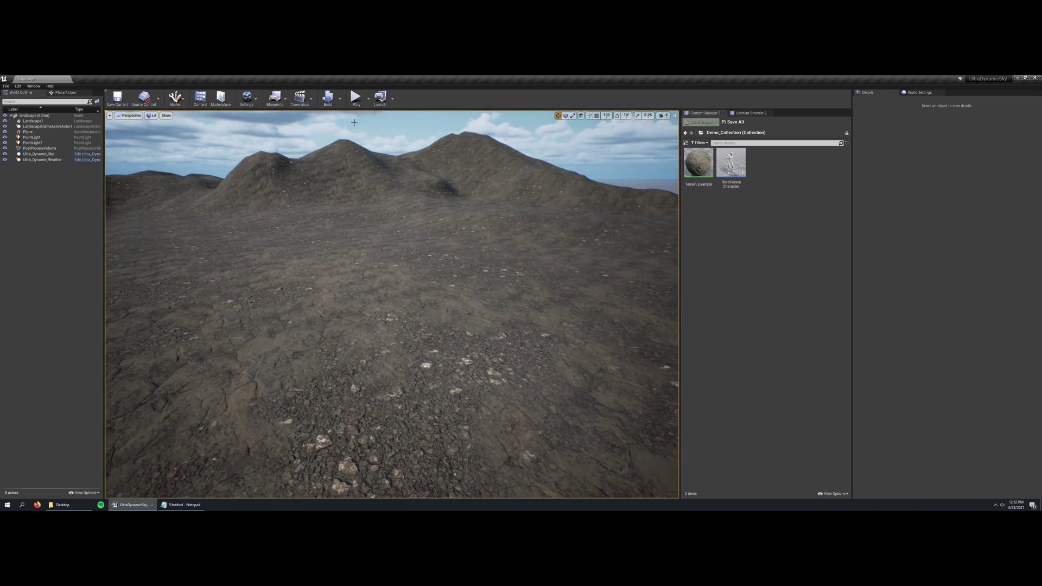
click(356, 98)
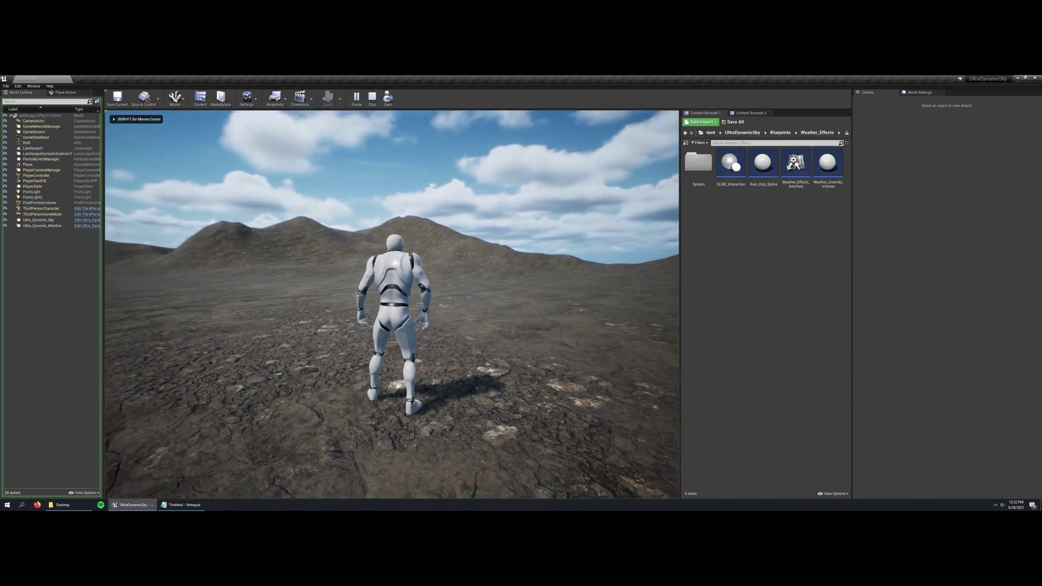
key(w)
key(d)
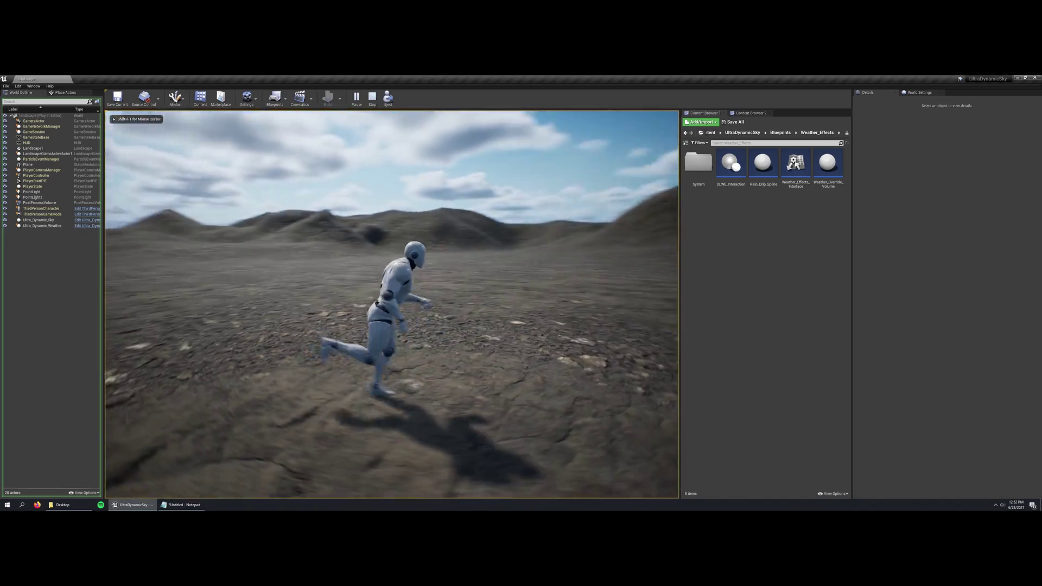
key(w)
key(a)
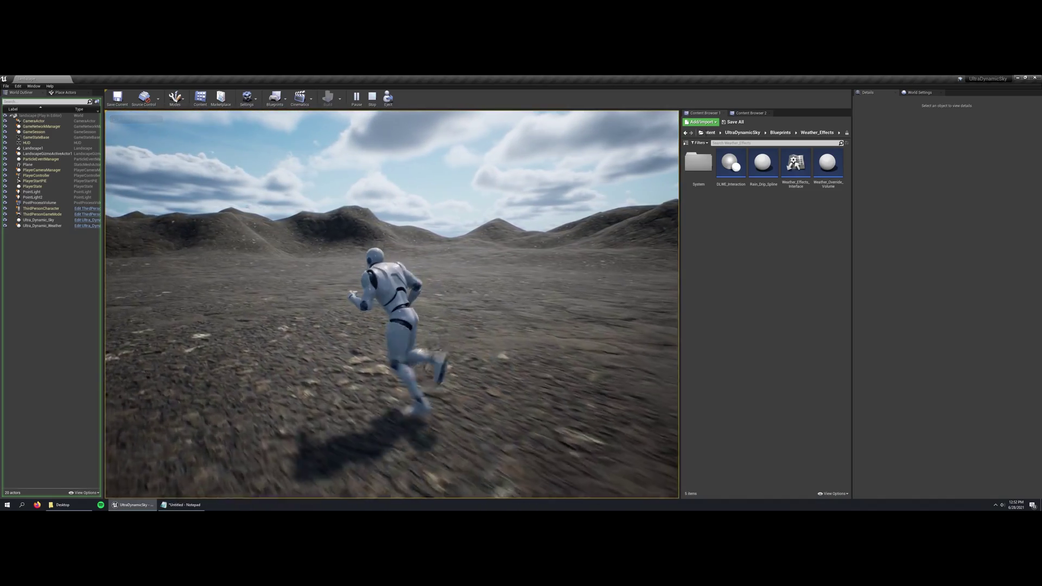
key(s)
key(d)
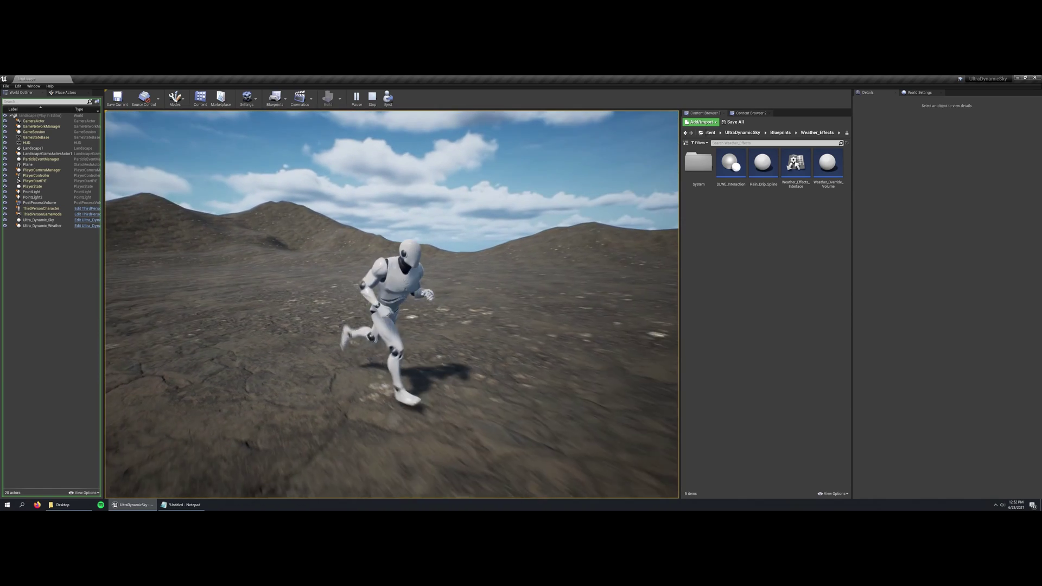
key(Escape)
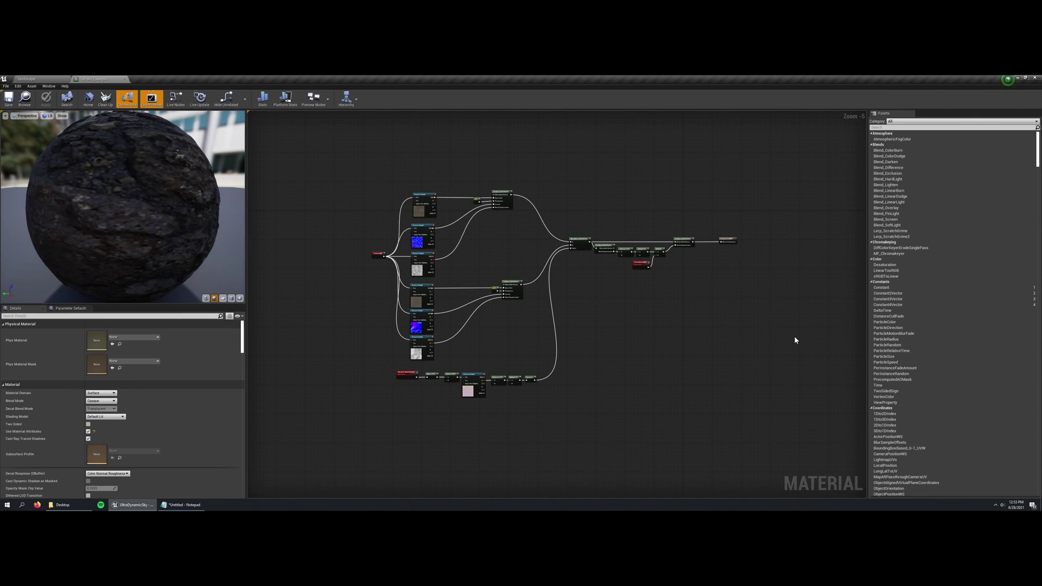
Step: Move the Terrain_Example result node farther from the graph and add a BreakMaterialAttributes node fed by the last SetMaterialAttributes output
scroll(772, 270, up, 2)
right_drag(773, 269, 528, 295)
scroll(528, 295, up, 2)
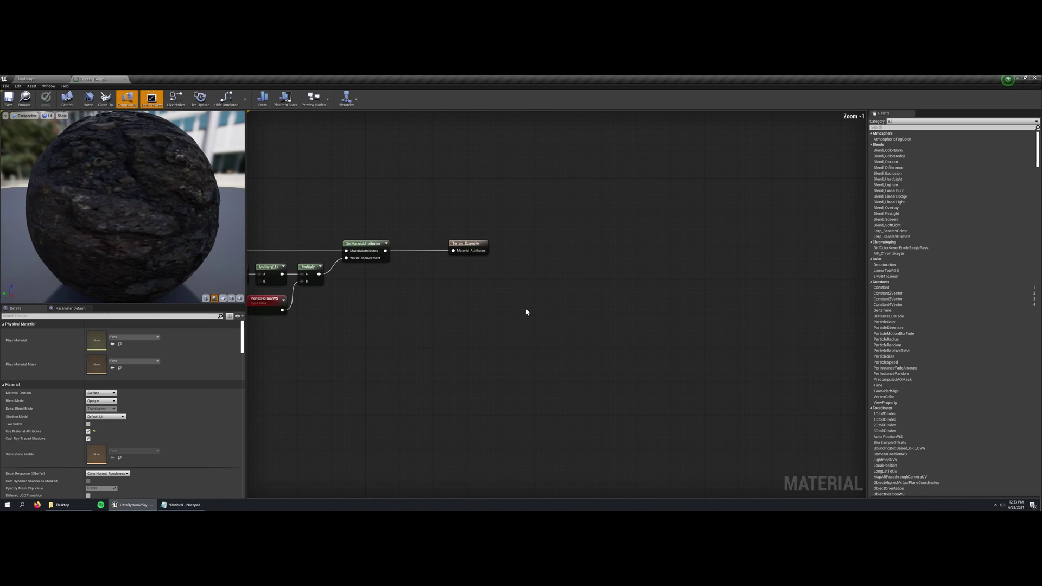
drag(477, 244, 776, 247)
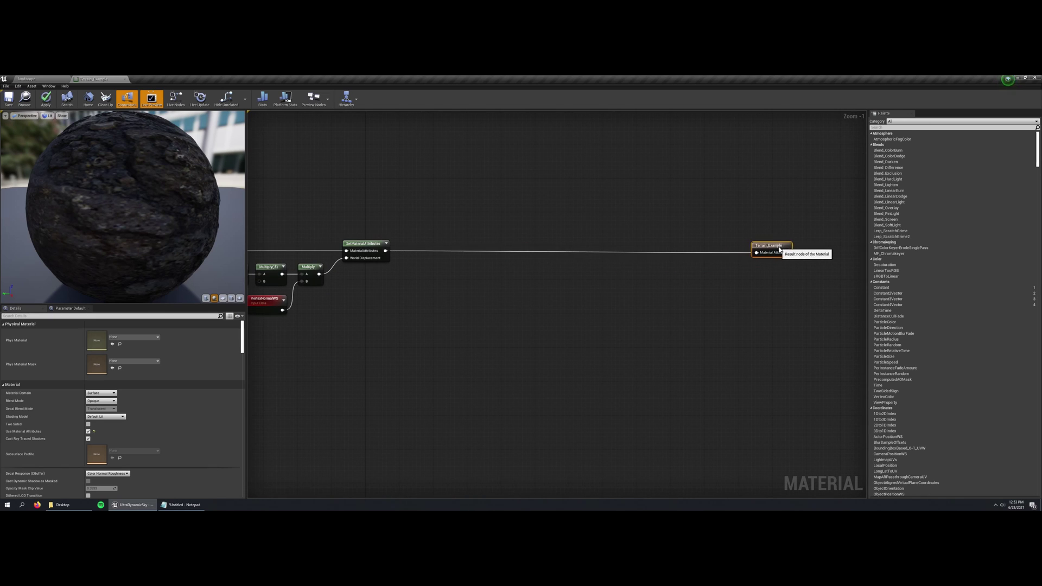
drag(385, 251, 425, 311)
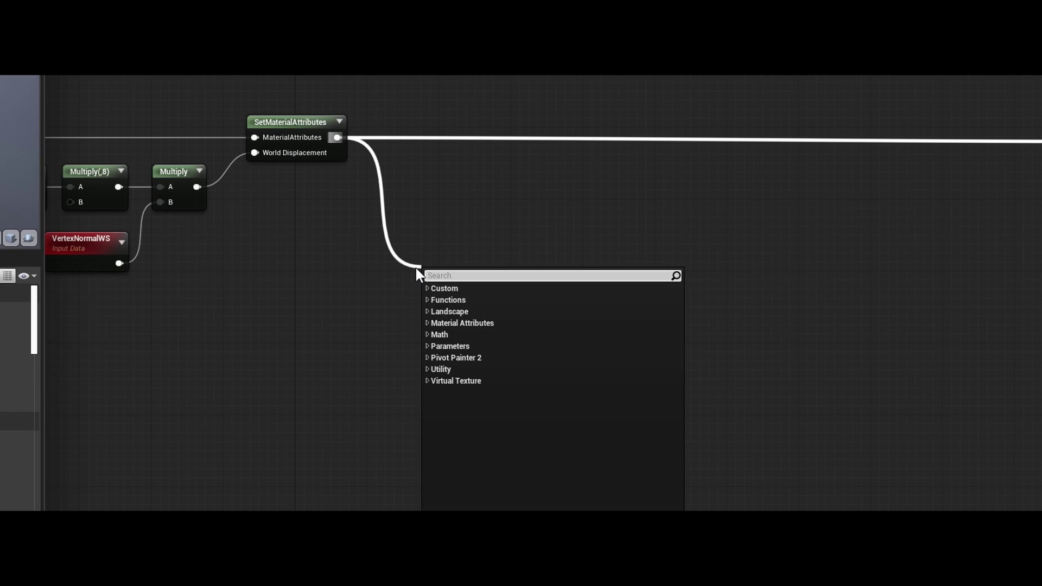
text(break)
key(Return)
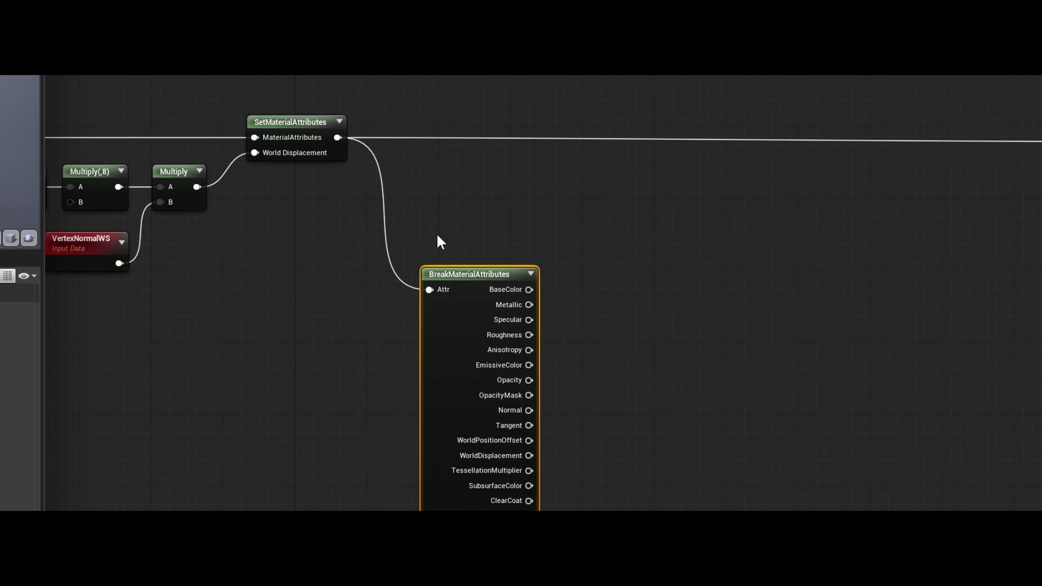
drag(467, 274, 429, 201)
Step: Add the Dynamic_Landscape_Weather_Effects function node beside BreakMaterialAttributes
right_click(650, 220)
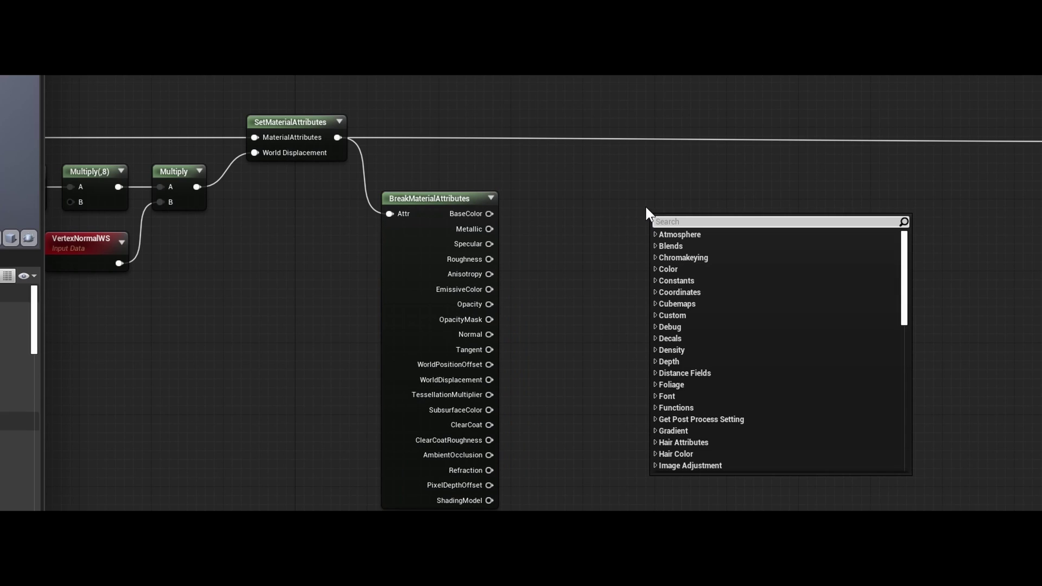
text(dynam)
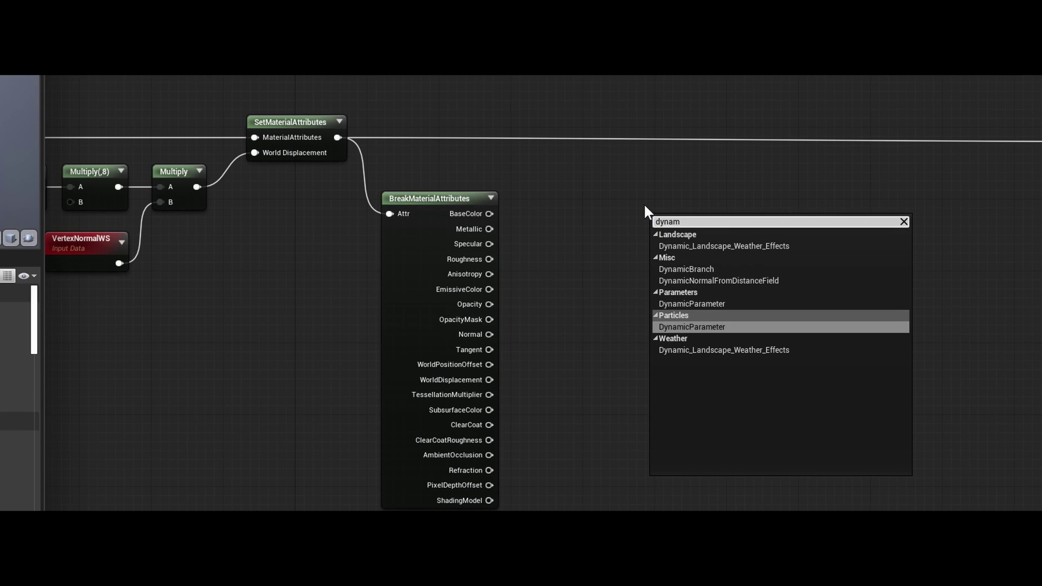
click(724, 249)
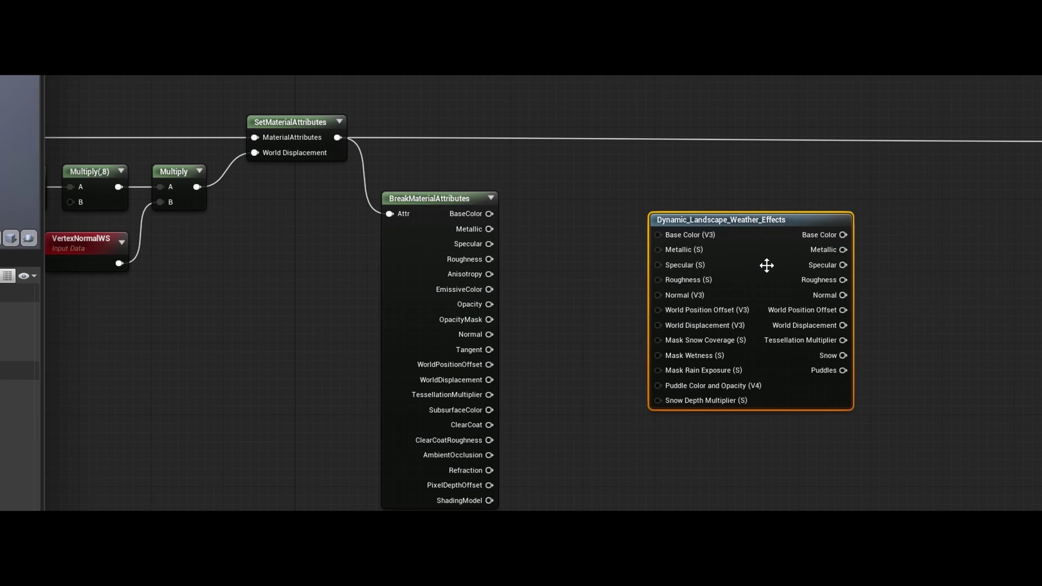
click(584, 262)
Step: Connect BaseColor, Metallic, Specular, Roughness, Normal, WorldPositionOffset and WorldDisplacement from BreakMaterialAttributes to the matching Dynamic_Landscape_Weather_Effects inputs
drag(489, 213, 649, 208)
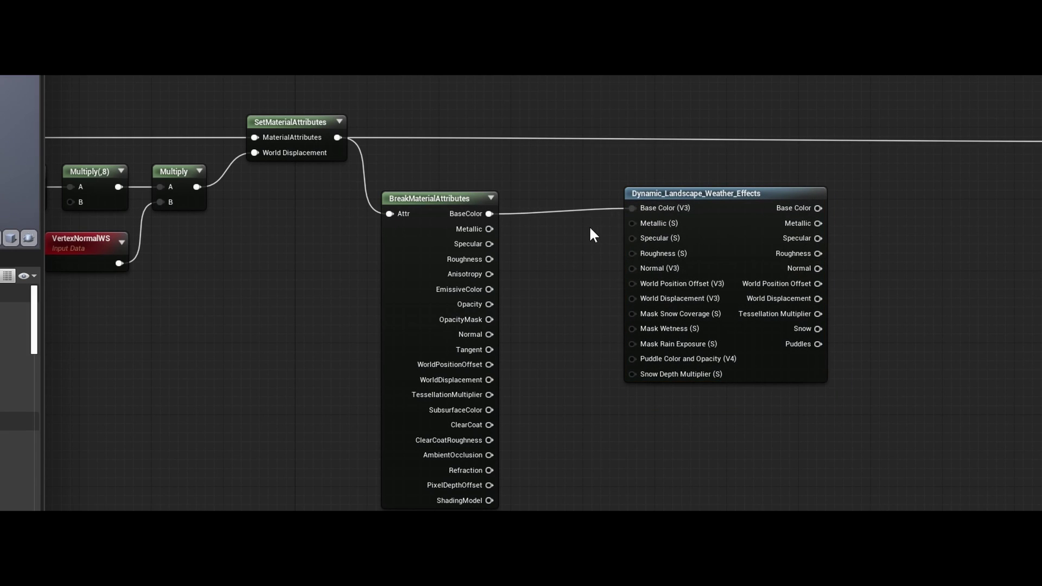
scroll(592, 233, up, 3)
click(651, 221)
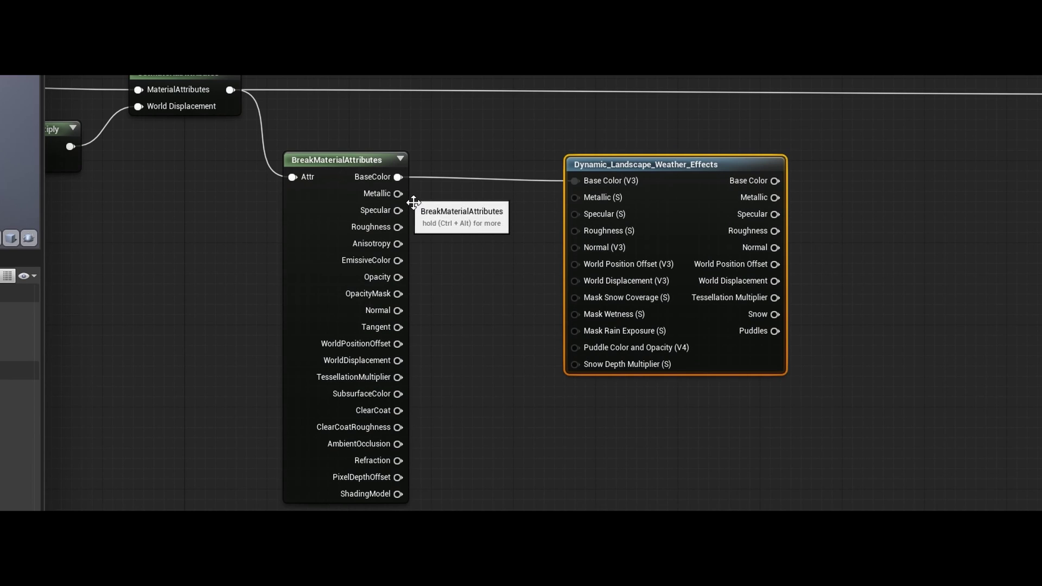
drag(397, 194, 398, 311)
drag(576, 264, 397, 344)
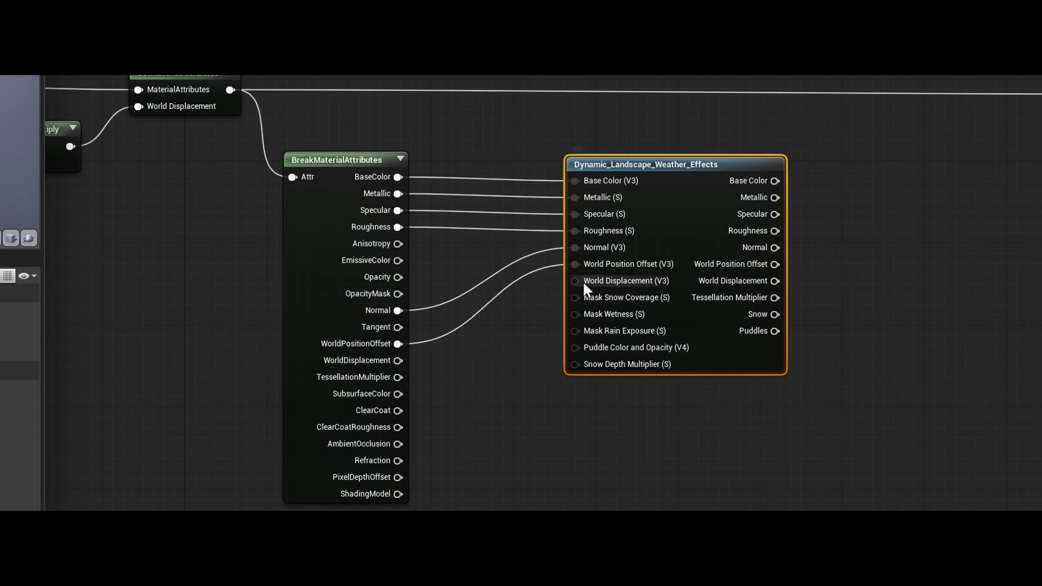
drag(584, 283, 397, 360)
click(668, 375)
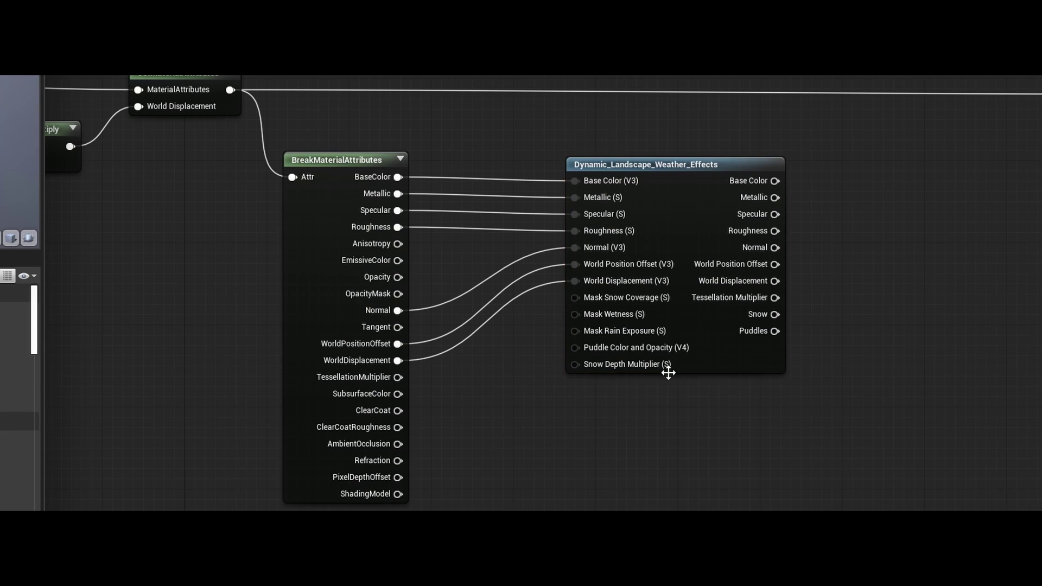
Step: Insert a new SetMaterialAttributes node before Terrain_Example with attribute pins matching the weather function's outputs from Base Color through Tessellation Multiplier
drag(683, 250, 630, 242)
right_drag(802, 248, 629, 245)
click(689, 212)
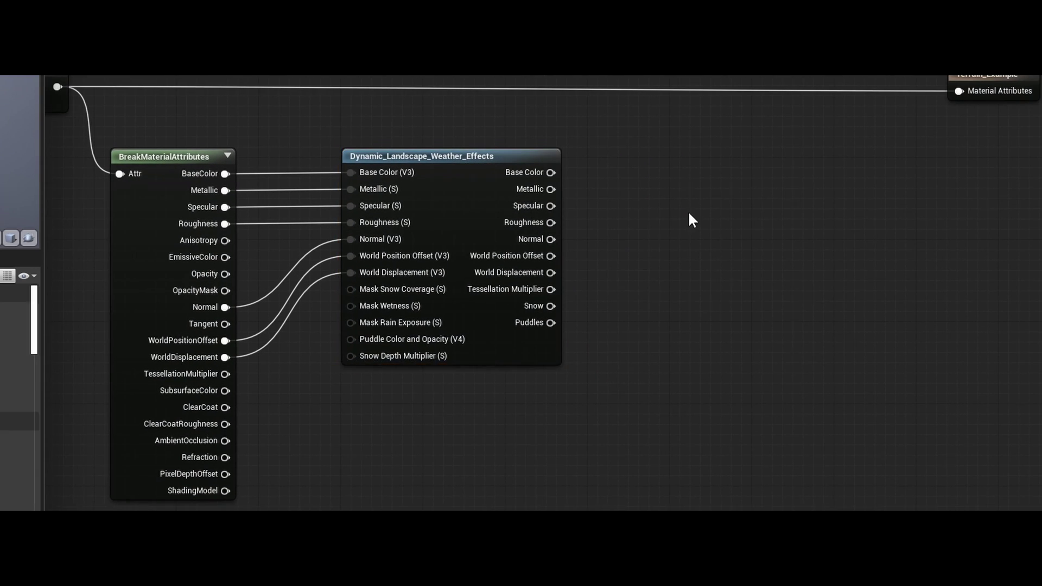
drag(972, 92, 782, 151)
text(set)
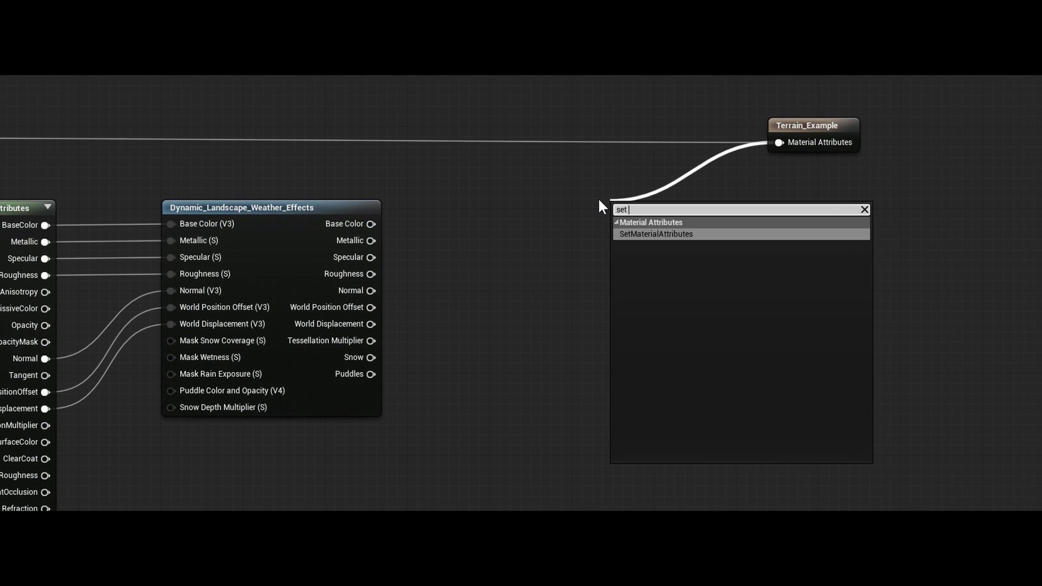
key(Return)
drag(677, 218, 613, 132)
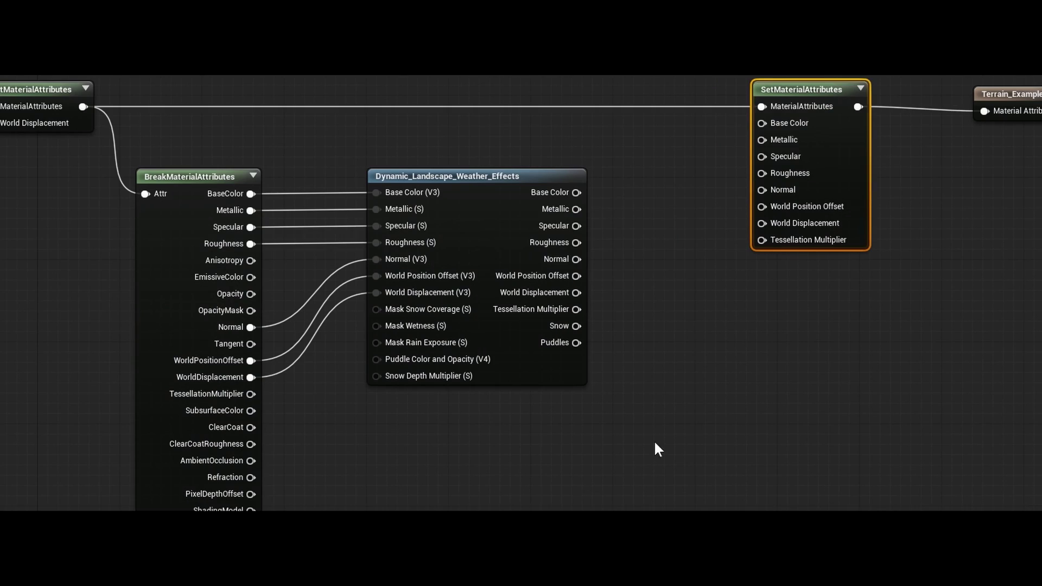
Step: Connect the weather function's outputs from Base Color through Tessellation Multiplier to the new SetMaterialAttributes node and save the material
mouse_move(576, 192)
mouse_down()
mouse_move(762, 123)
mouse_move(577, 209)
mouse_up()
drag(762, 156, 576, 226)
drag(762, 173, 577, 259)
drag(762, 206, 715, 230)
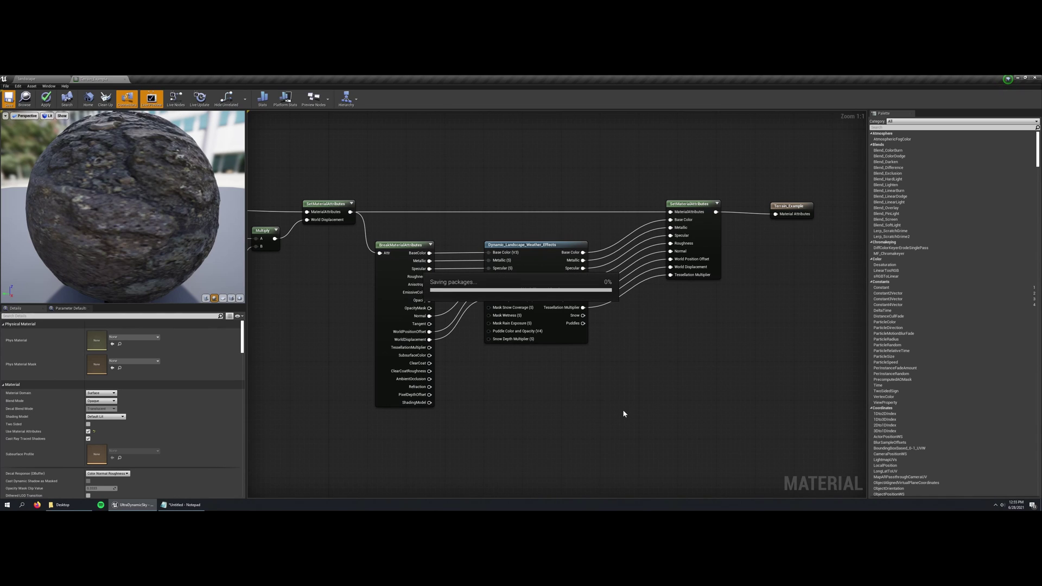
Step: Return to the level, select the landscape and enable Use Dynamic Material Instance
click(31, 79)
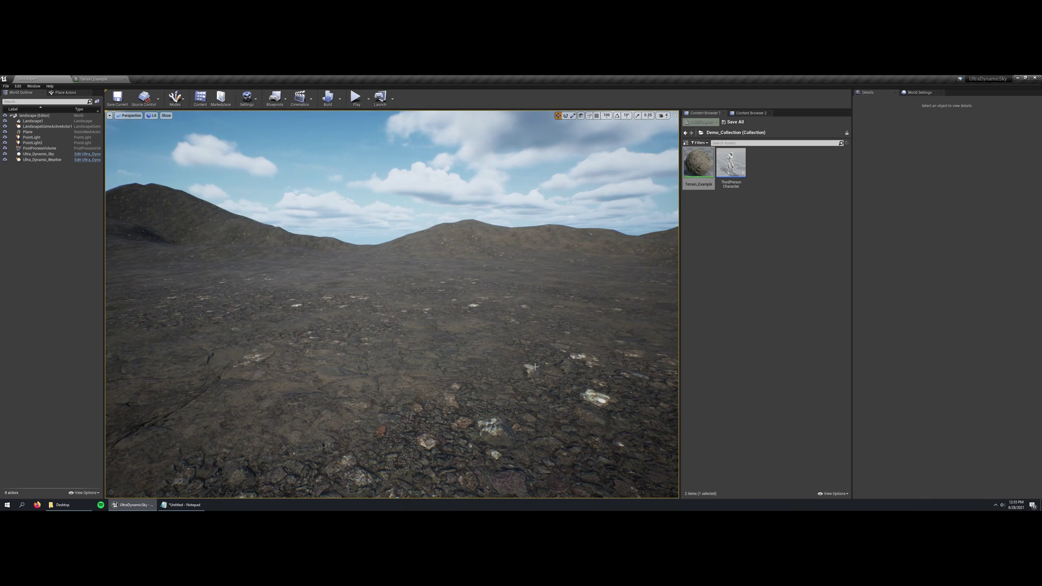
click(466, 333)
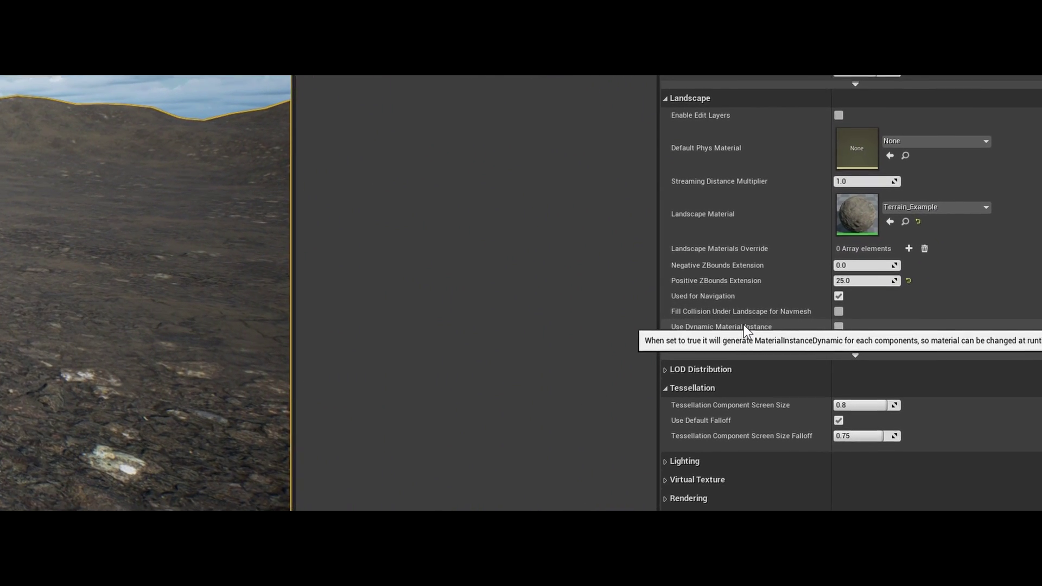
click(838, 326)
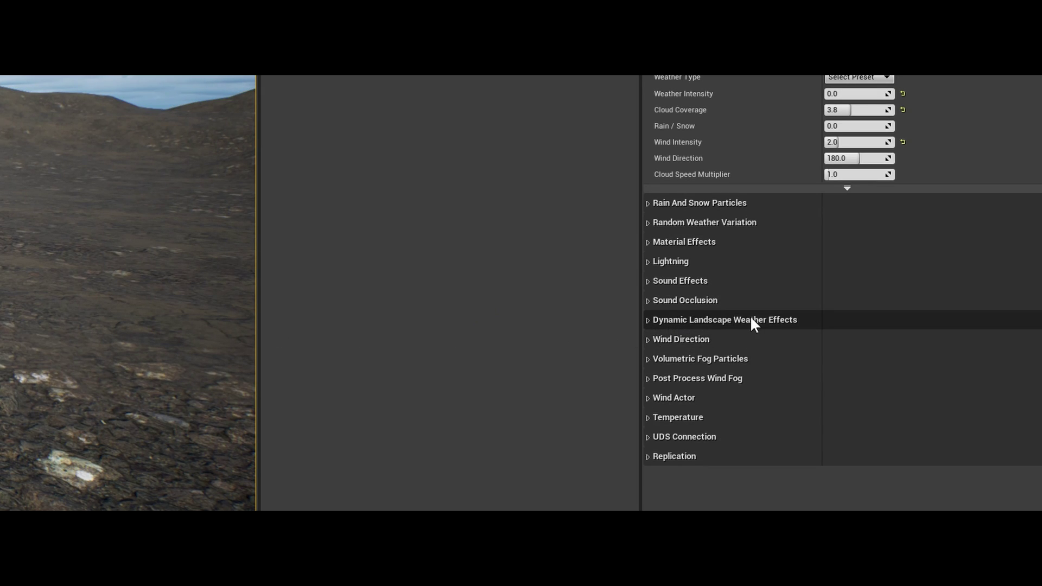
Step: Enable Dynamic Landscape Weather Effects on Ultra_Dynamic_Weather and add Landscape1 to its Landscape Actors
click(649, 321)
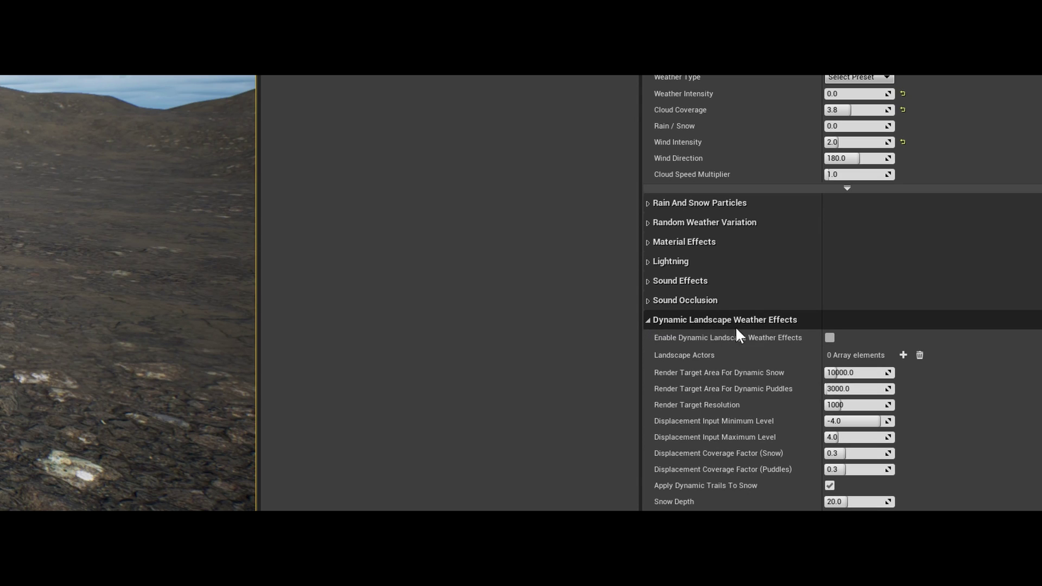
click(830, 338)
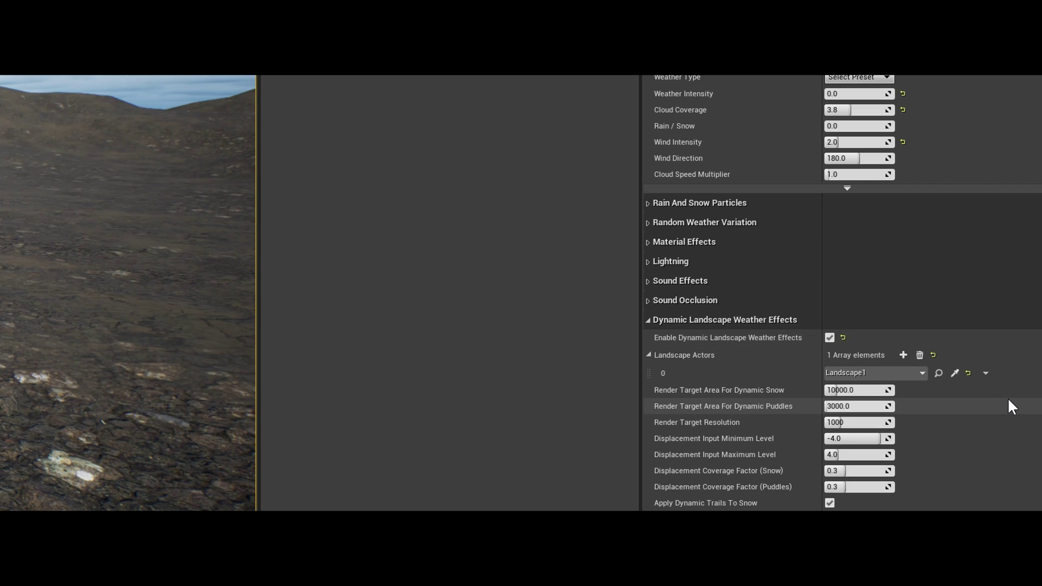
scroll(1004, 400, down, 5)
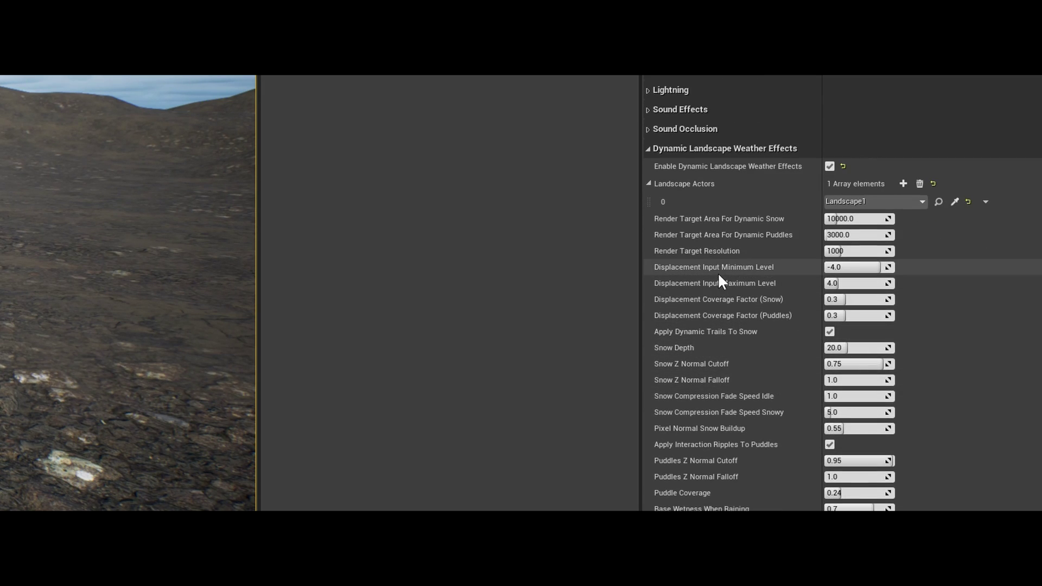
mouse_move(727, 275)
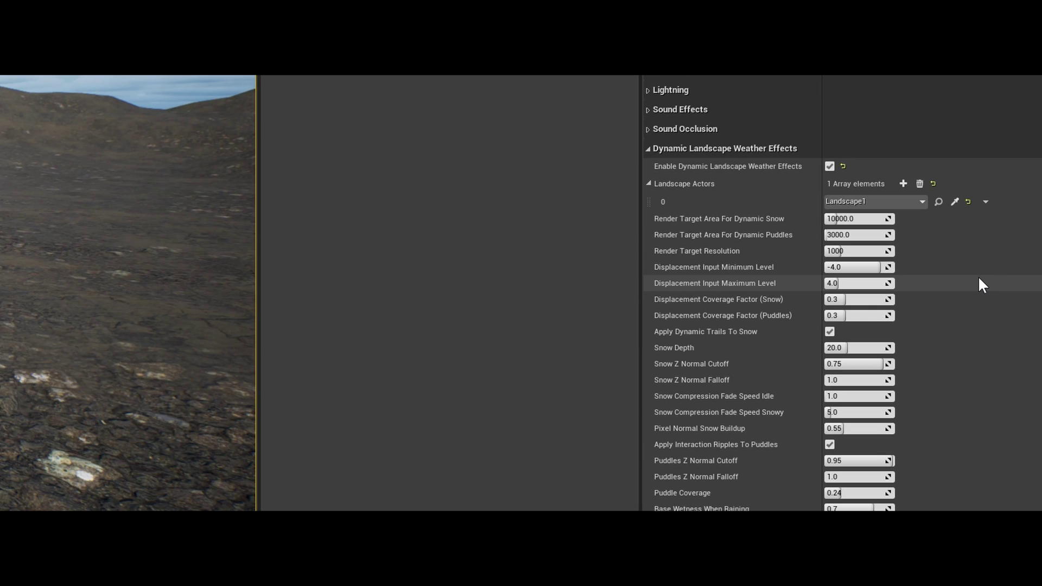
Step: Apply a snowy weather preset to Ultra_Dynamic_Weather and lower Material Snow Coverage to just under 0.5
click(923, 163)
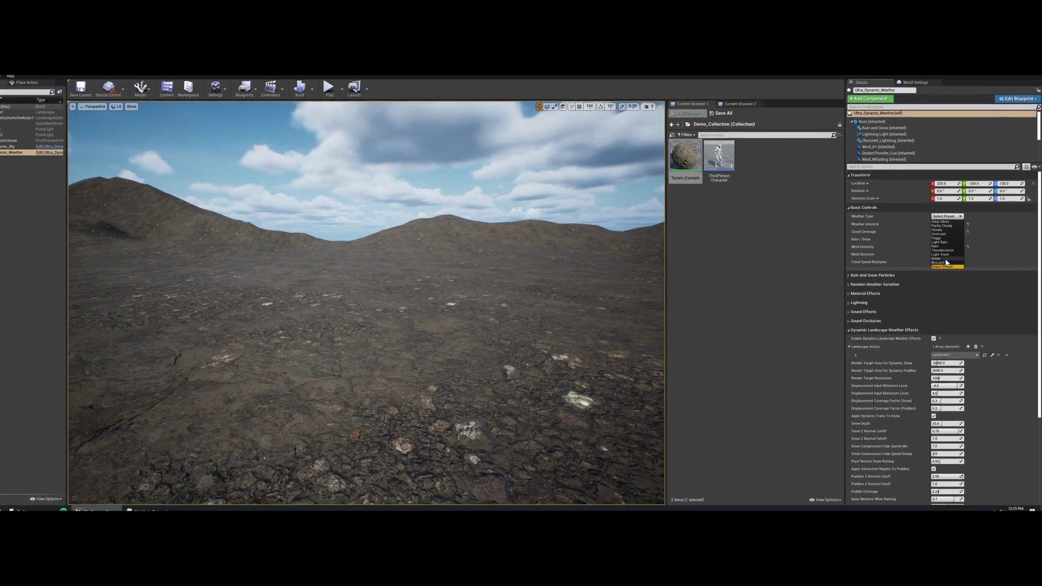
click(910, 223)
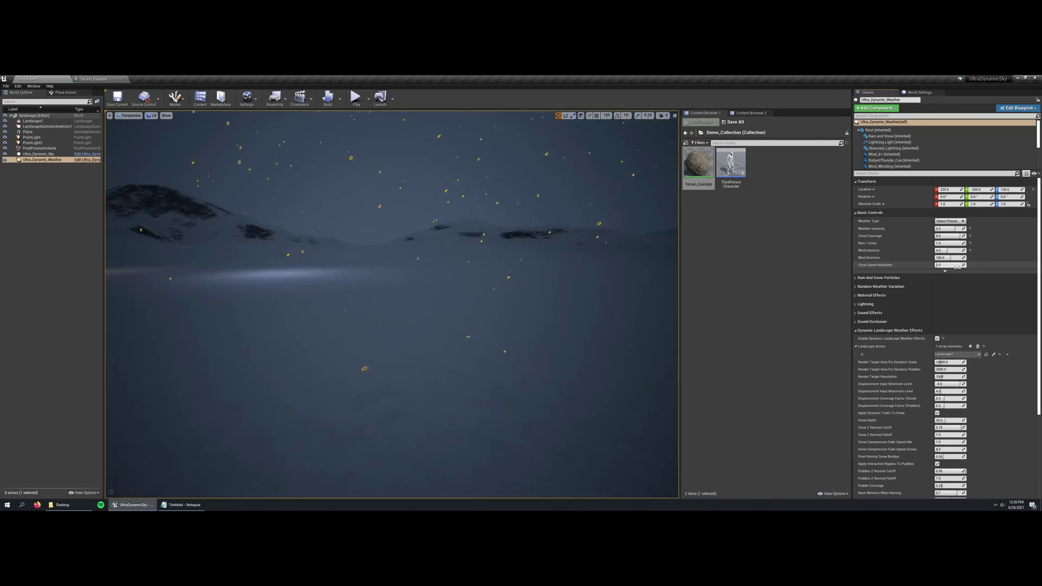
scroll(920, 293, down, 2)
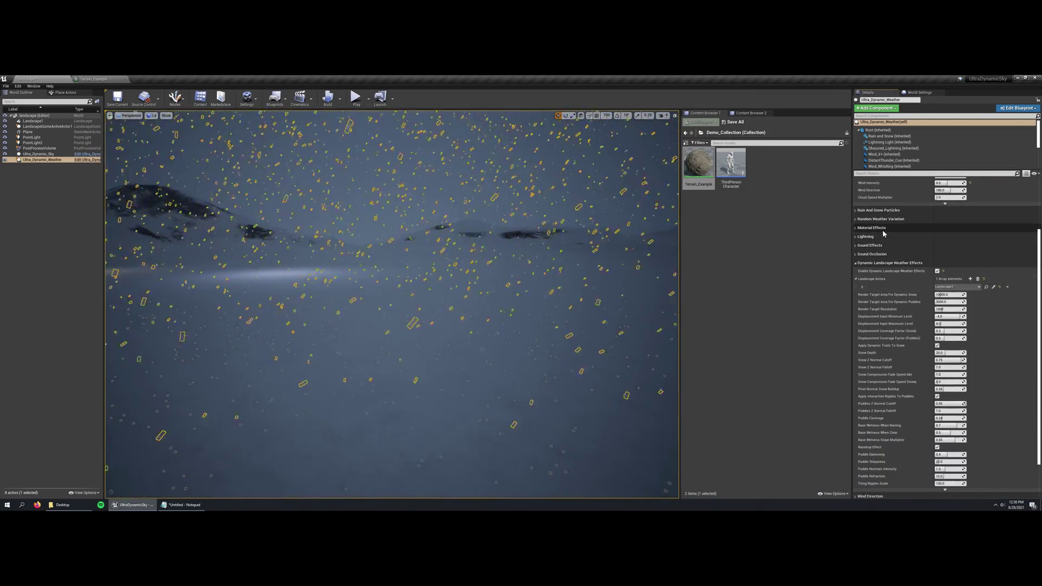
click(882, 228)
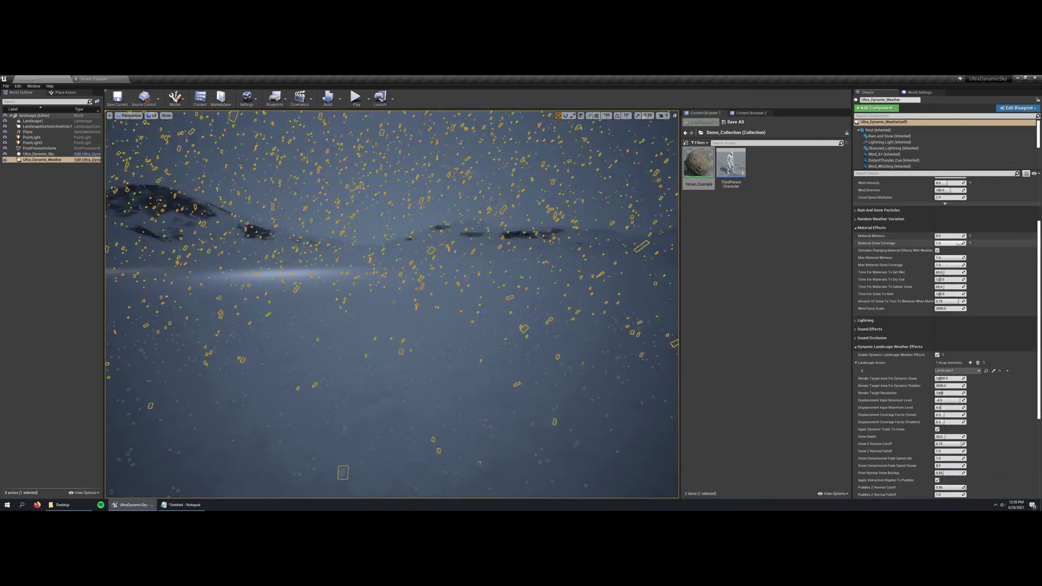
mouse_move(964, 244)
mouse_down()
mouse_move(938, 243)
mouse_move(956, 243)
mouse_up()
Step: Try different Displacement Coverage Factor (Snow) values while viewing the partly snow-covered ground up close
right_drag(522, 303, 312, 434)
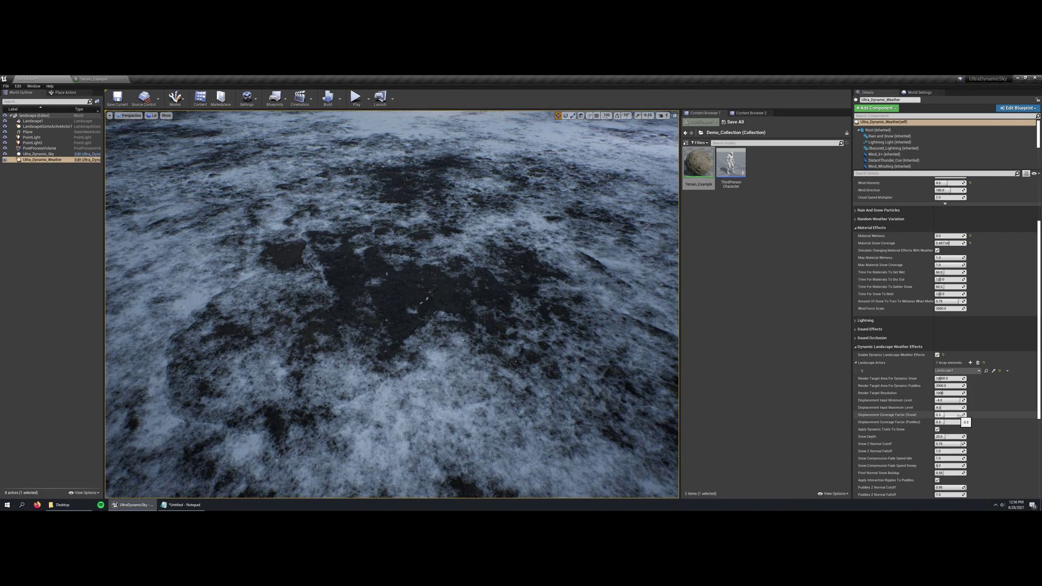
drag(960, 415, 939, 414)
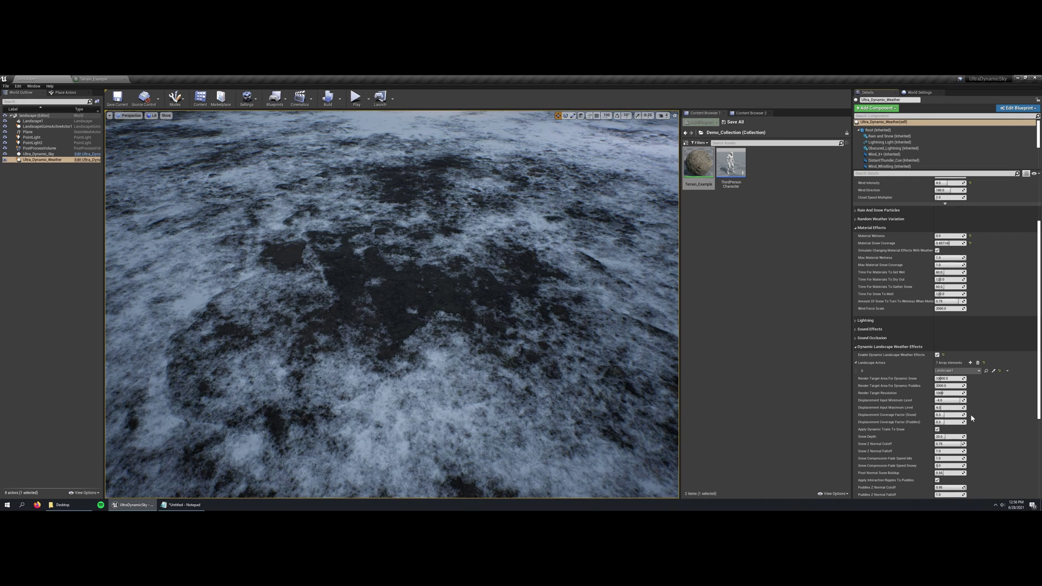
scroll(984, 349, up, 4)
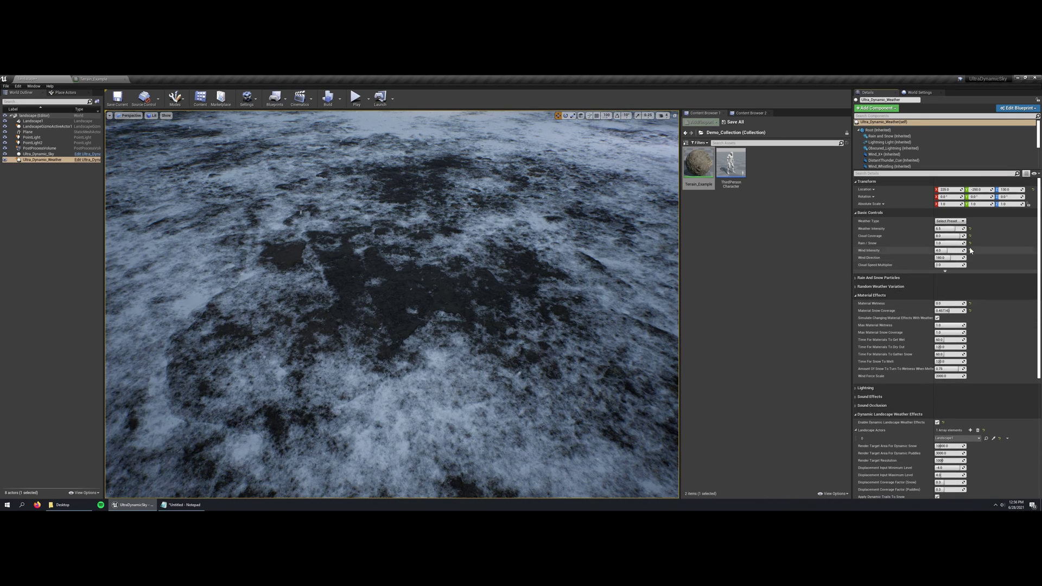
Step: Switch Ultra_Dynamic_Weather to a cloudy preset with Material Wetness at 1.0 and Material Snow Coverage at 0, viewing the puddles up close
click(954, 221)
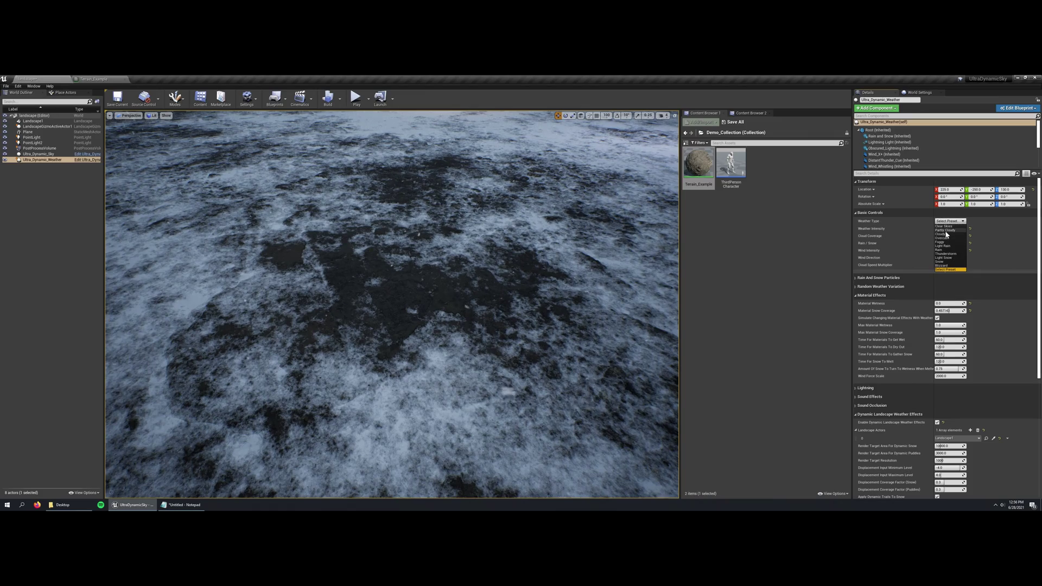
click(947, 233)
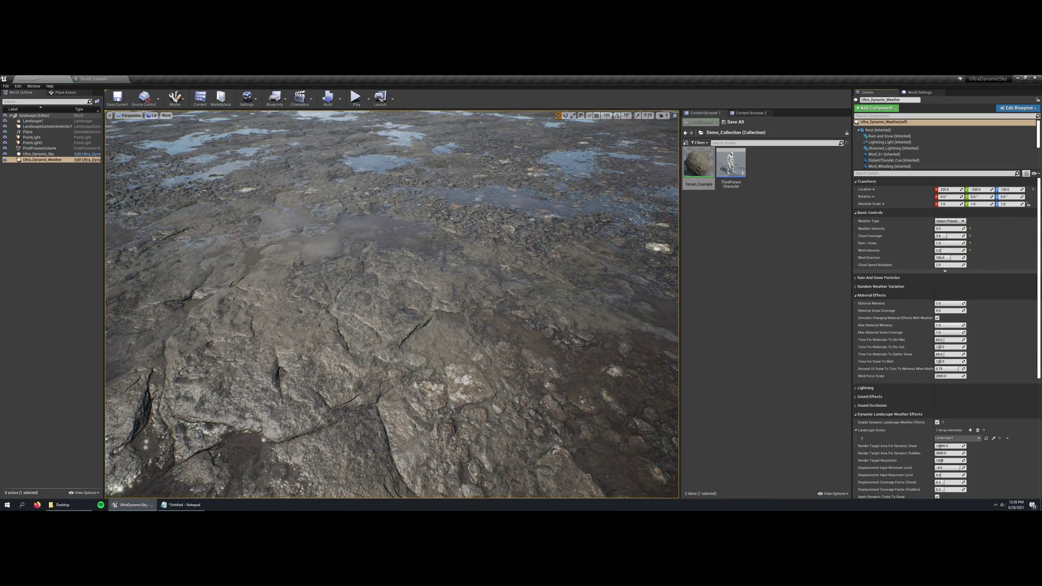
key(w)
right_drag(482, 242, 518, 260)
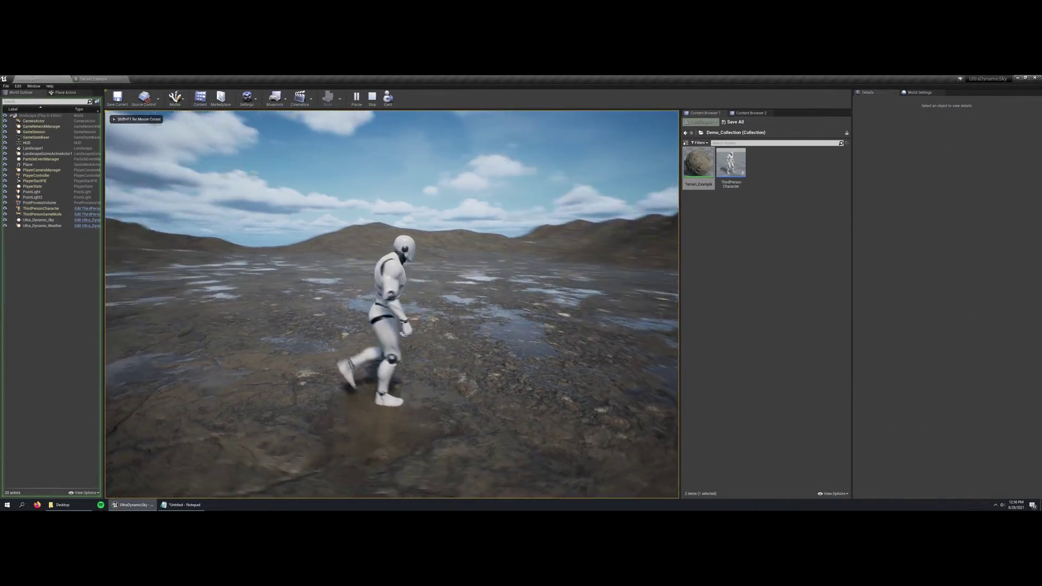
Step: Play the level, run the character across the puddled ground to check for interaction, and end the play session
key(w)
key(d)
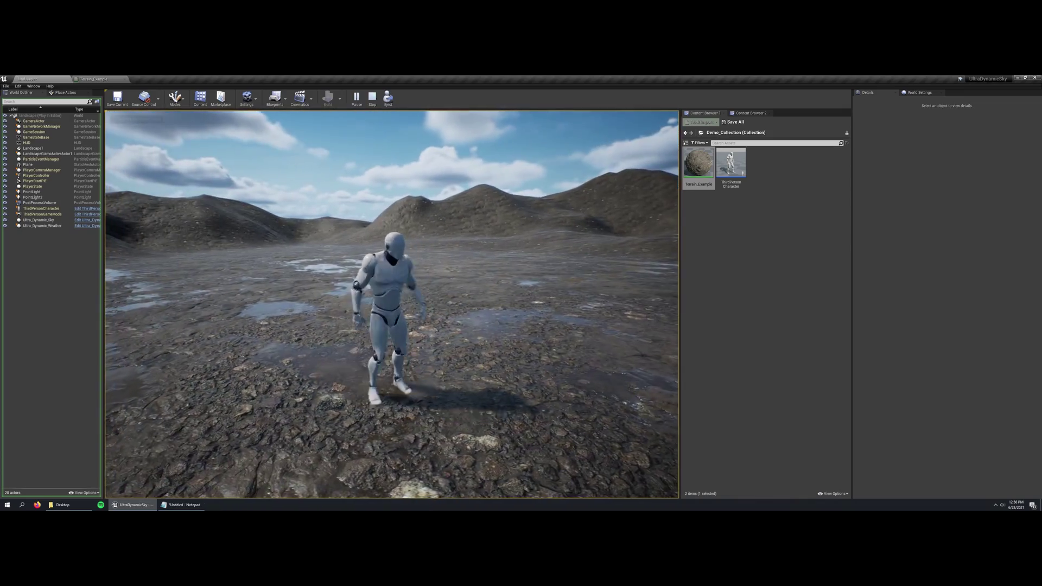
key(a)
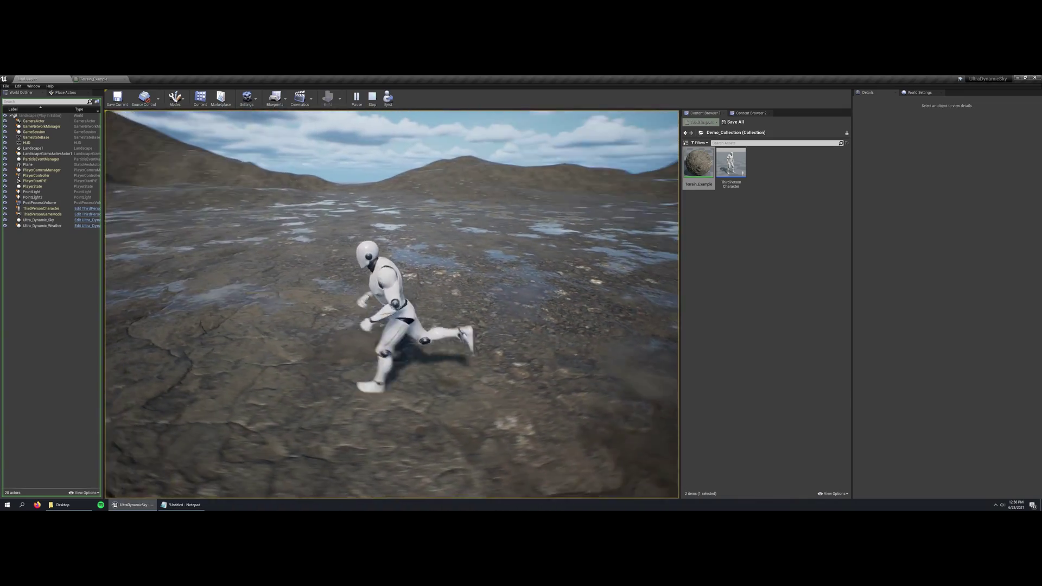
key(Escape)
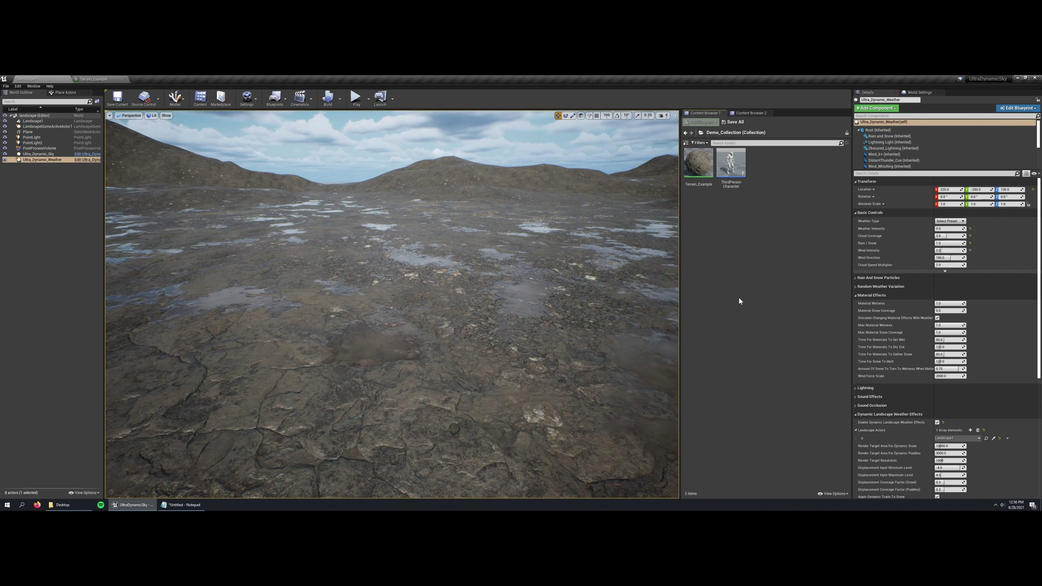
Step: Open the ThirdPersonCharacter blueprint from the demo collection and show its character model
click(739, 173)
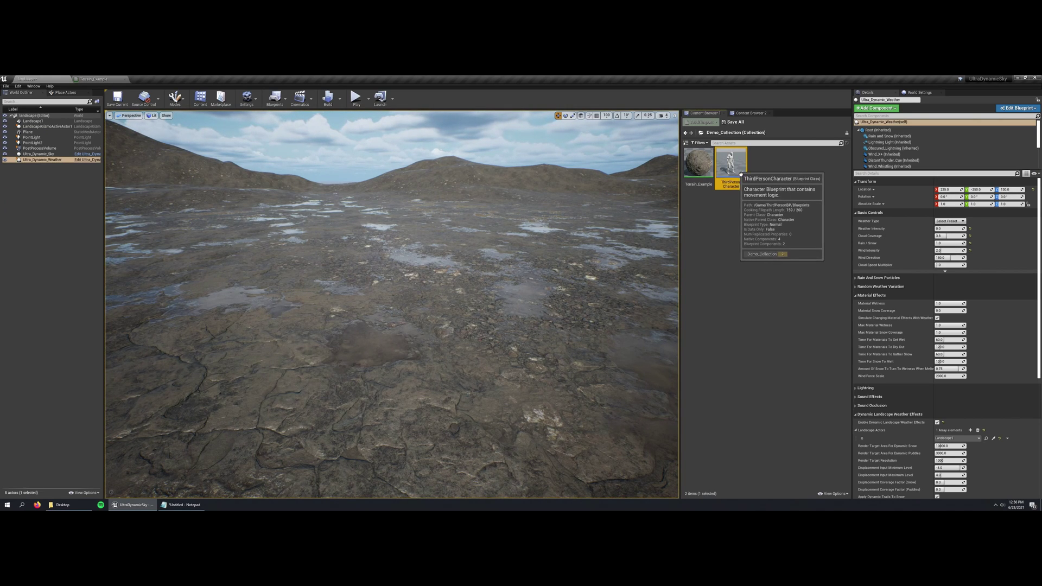
double_click(740, 173)
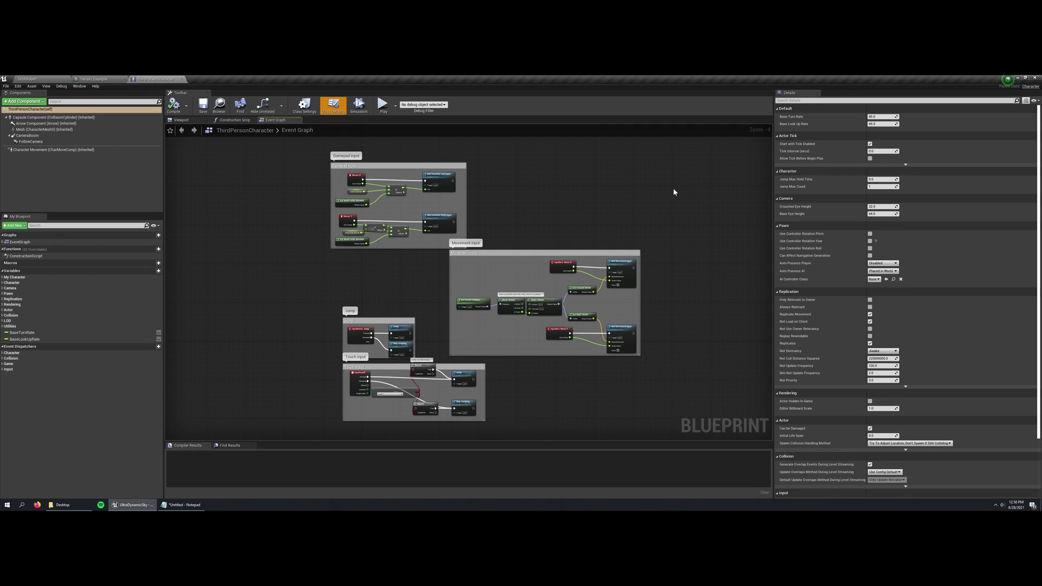
click(181, 120)
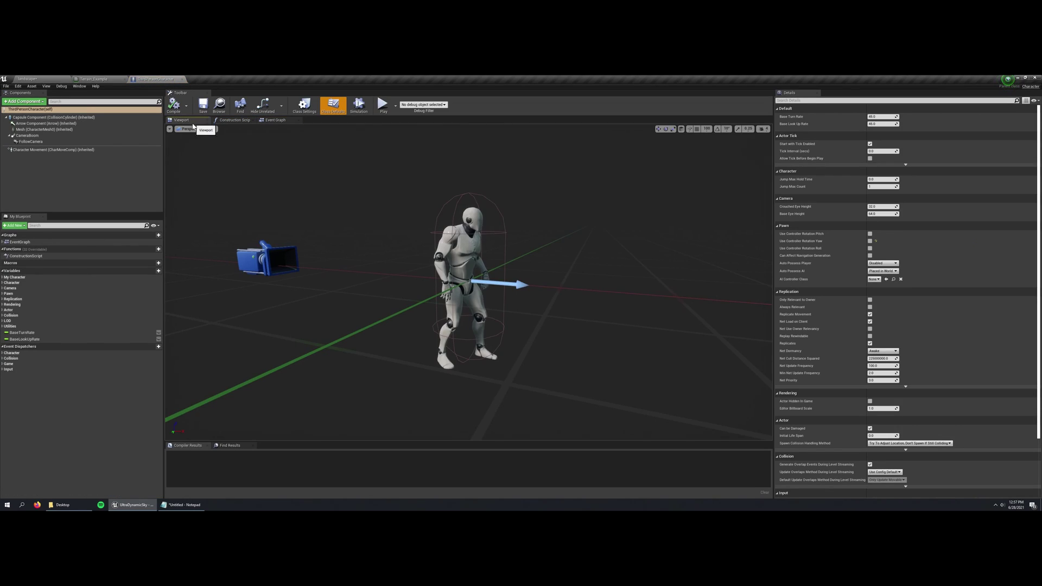
click(76, 178)
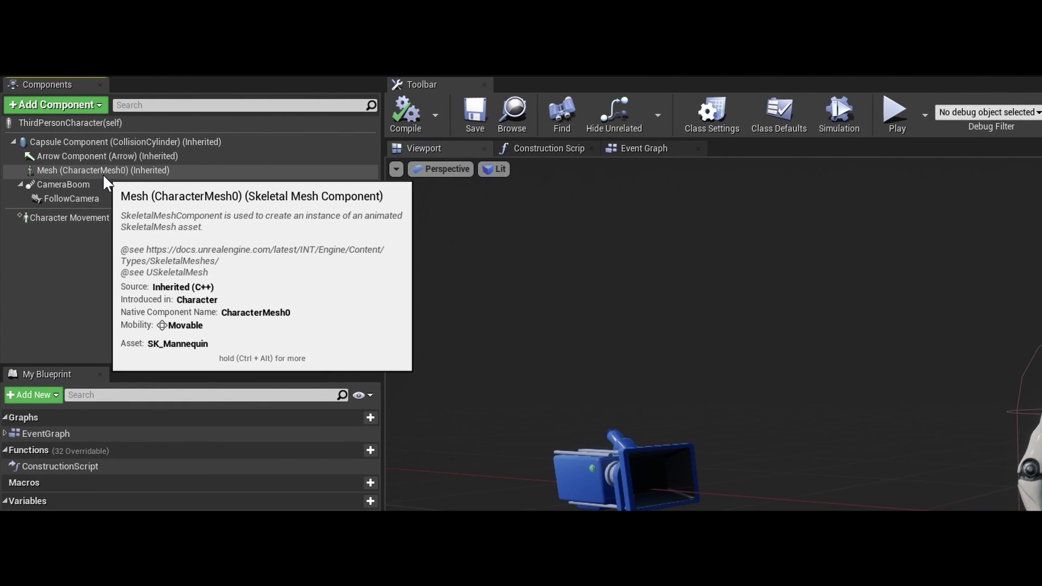
Step: Add two DLWE Interaction components to the character blueprint as children of Mesh (CharacterMesh0)
click(103, 171)
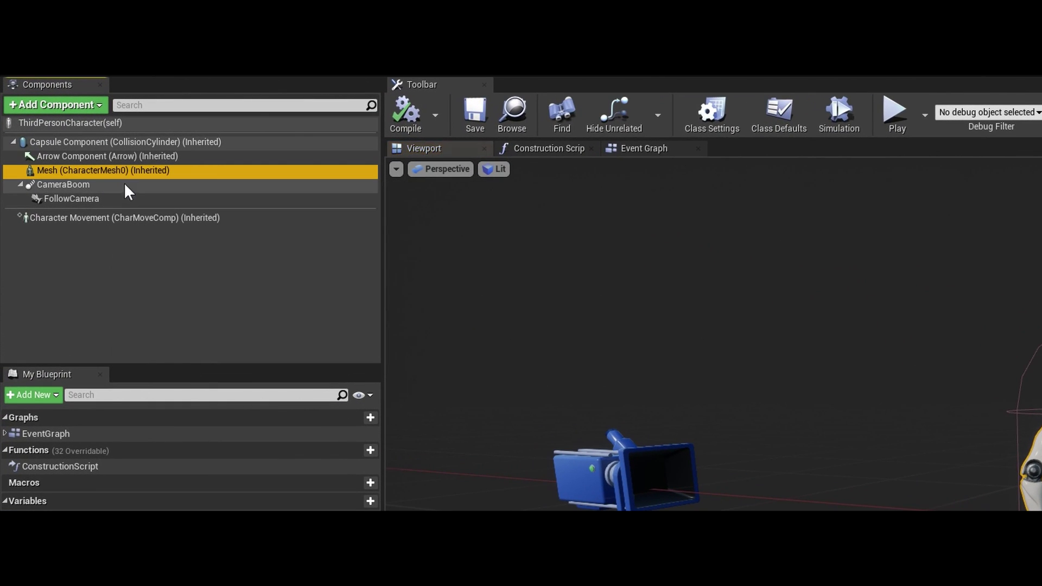
click(72, 107)
text(dlwe)
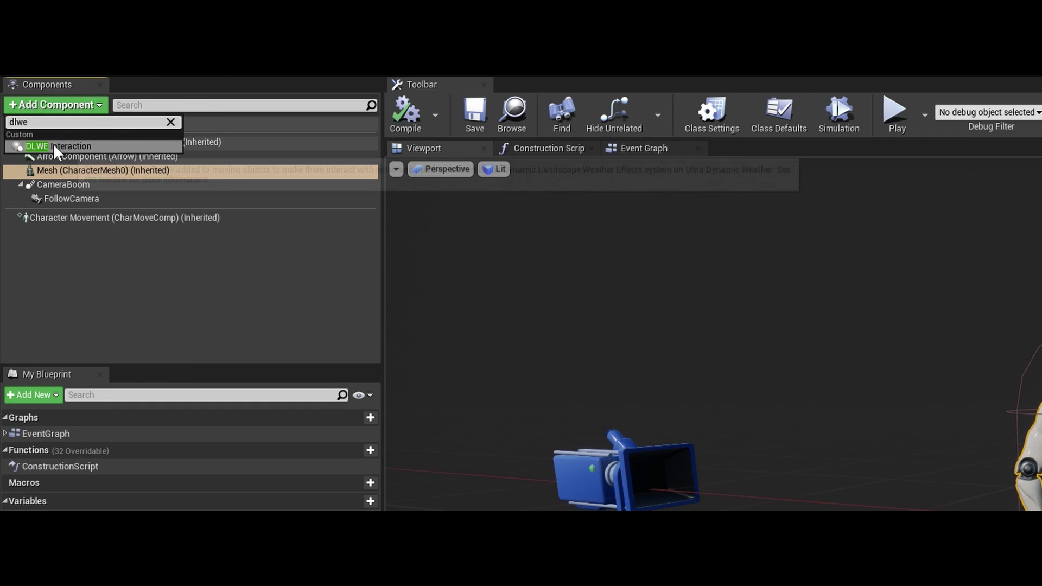
click(82, 145)
click(120, 281)
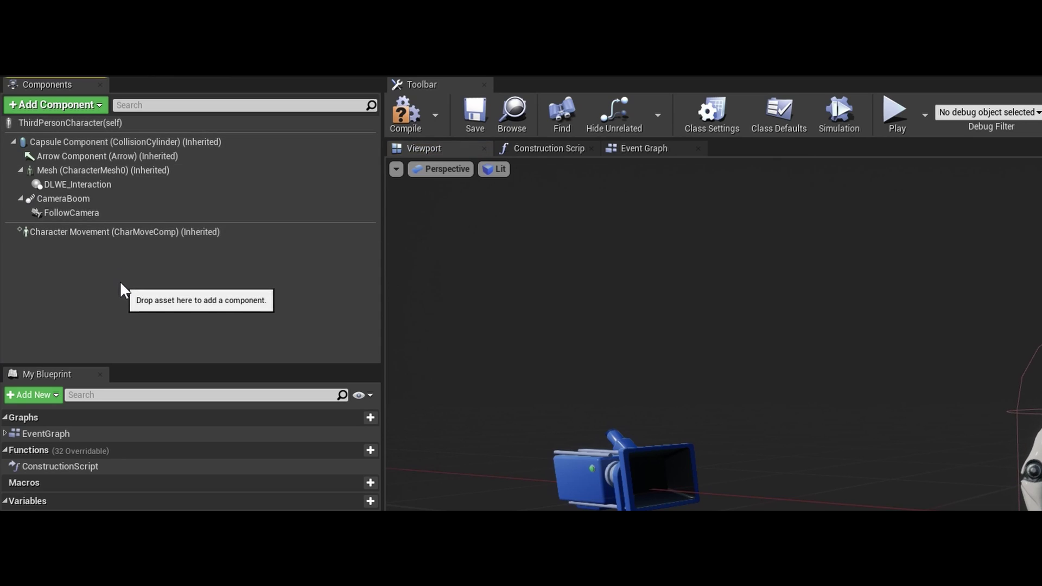
click(98, 171)
click(79, 106)
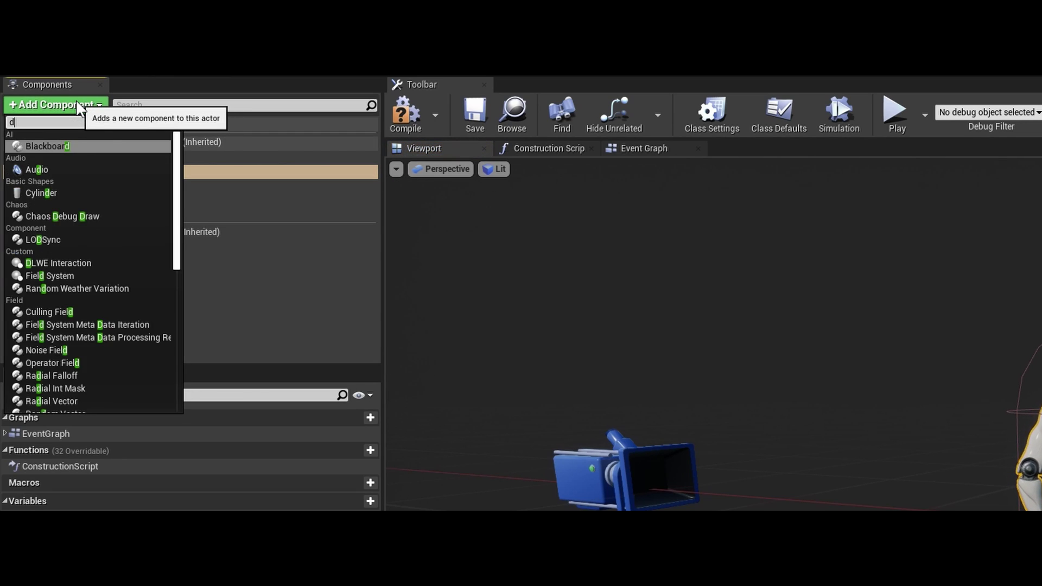
text(lwe)
click(81, 146)
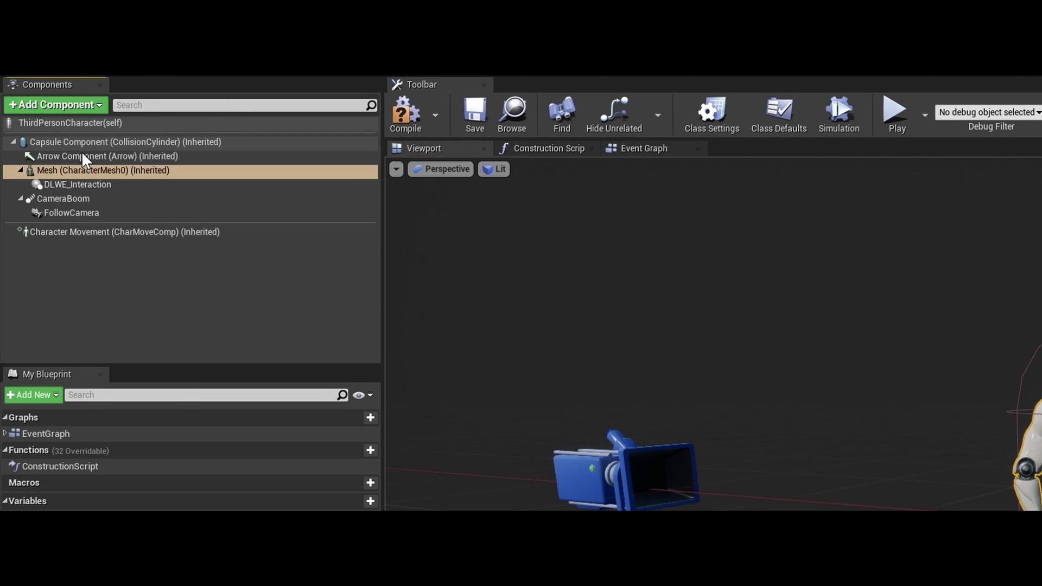
Step: Attach the first DLWE_Interaction component to the foot_l socket and move it to the middle of the foot, about X -8.9, Y 6.8
double_click(109, 184)
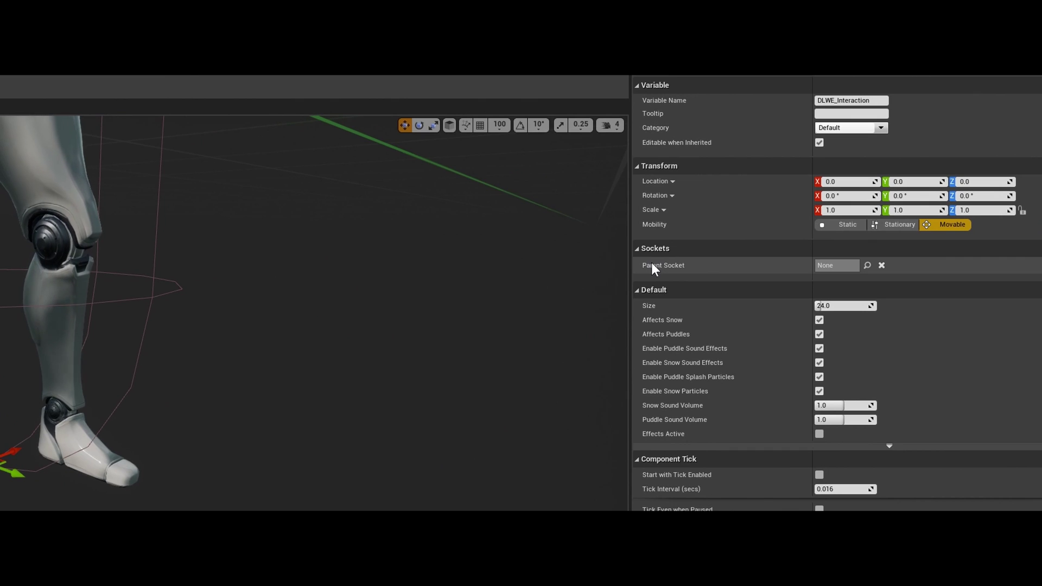
click(867, 265)
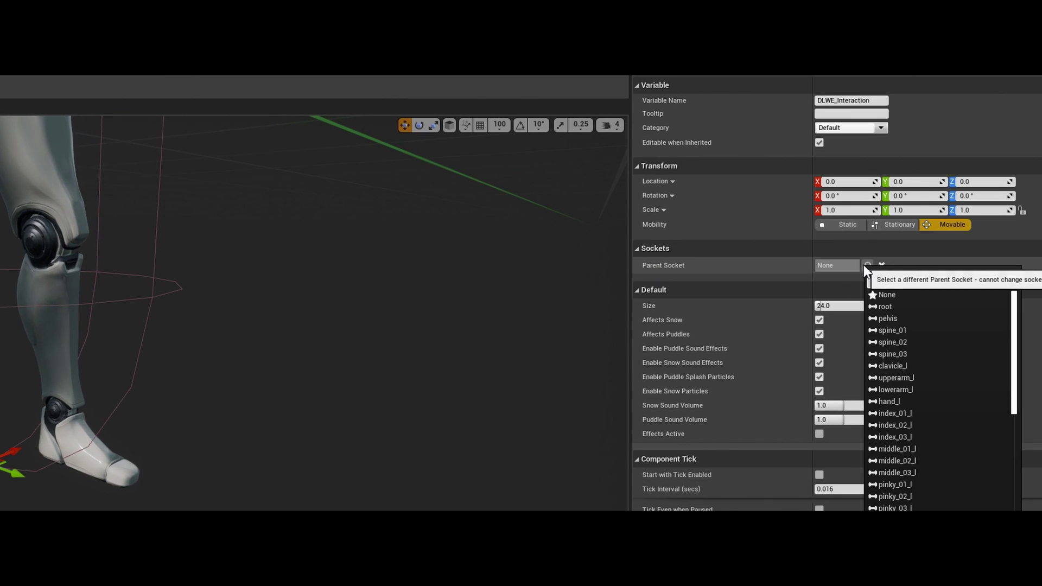
text(foot)
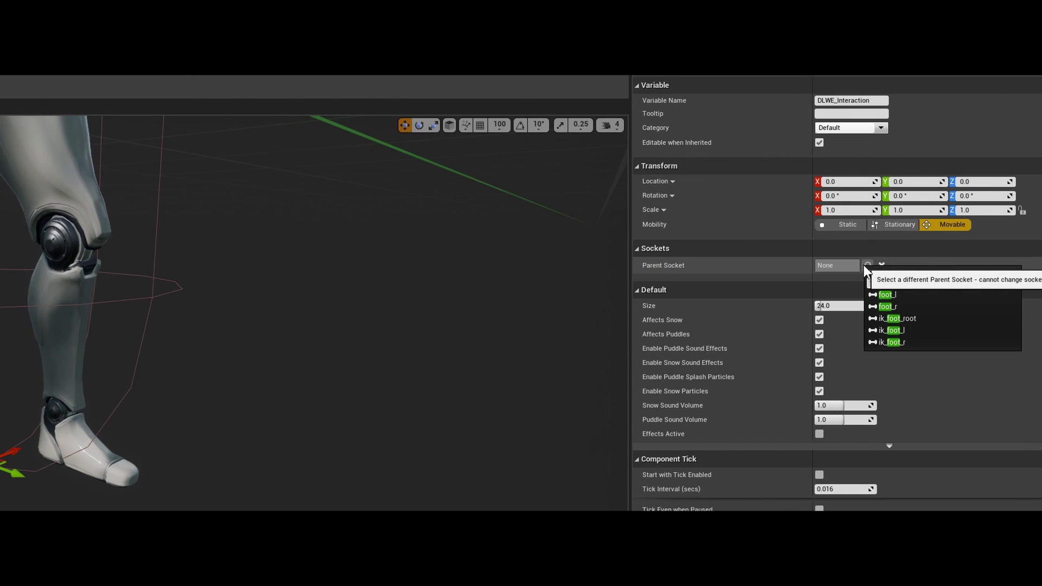
click(895, 295)
right_drag(246, 451, 304, 462)
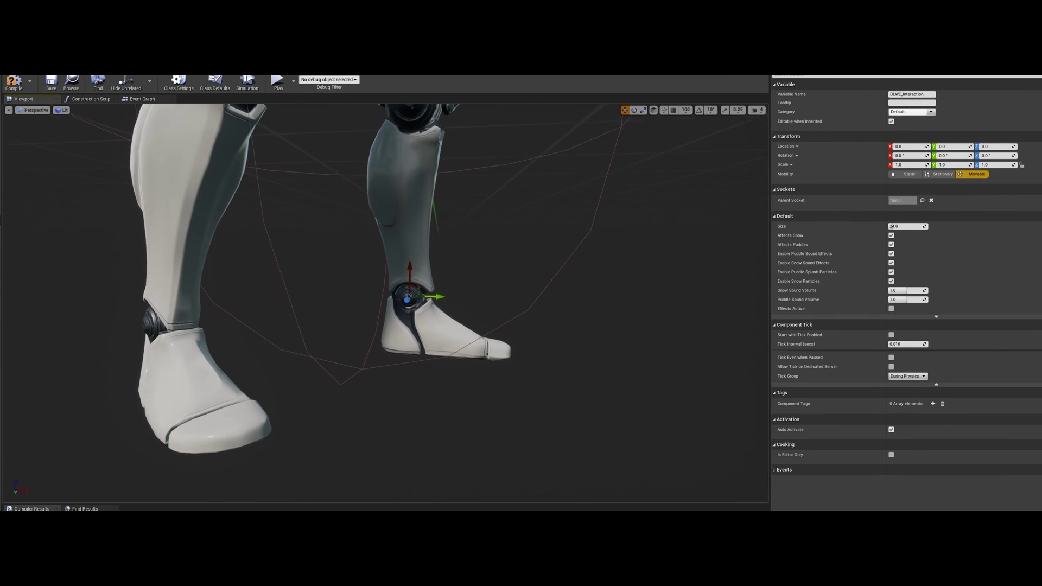
drag(420, 288, 455, 315)
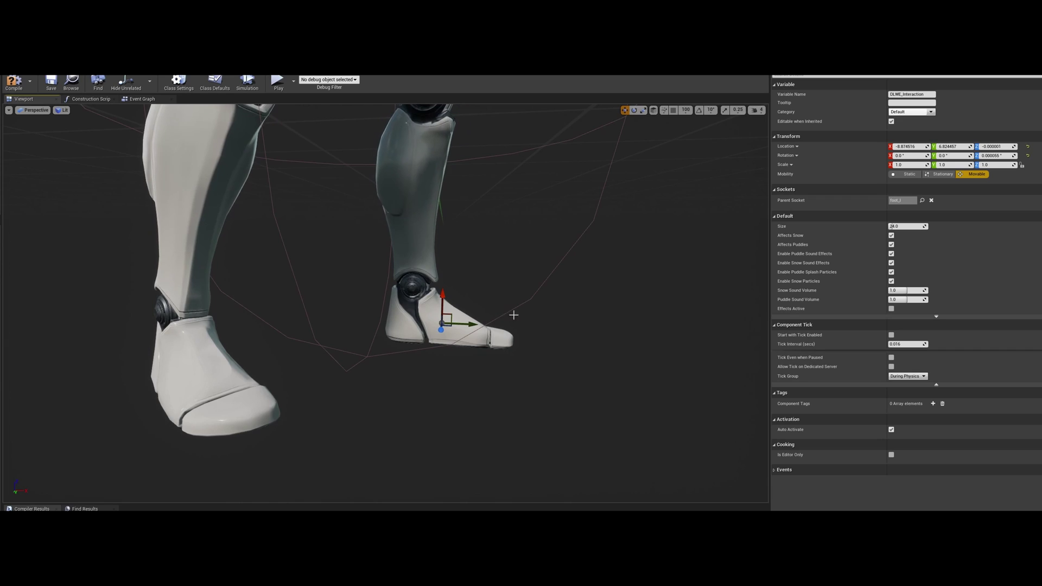
right_drag(512, 314, 485, 318)
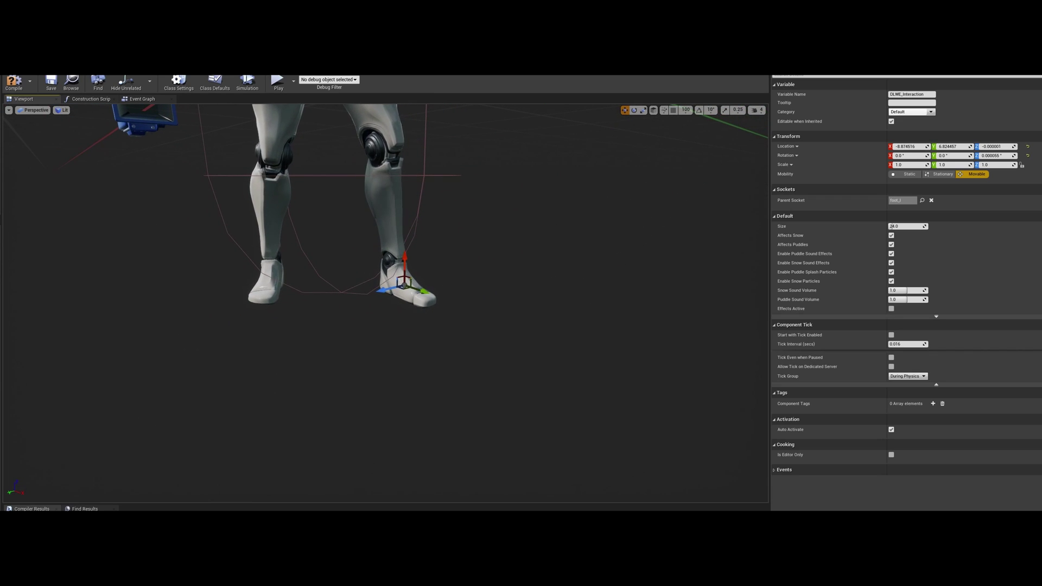
Step: Attach the second DLWE Interaction component, DLWE_Interaction1, to the foot_r socket
click(923, 201)
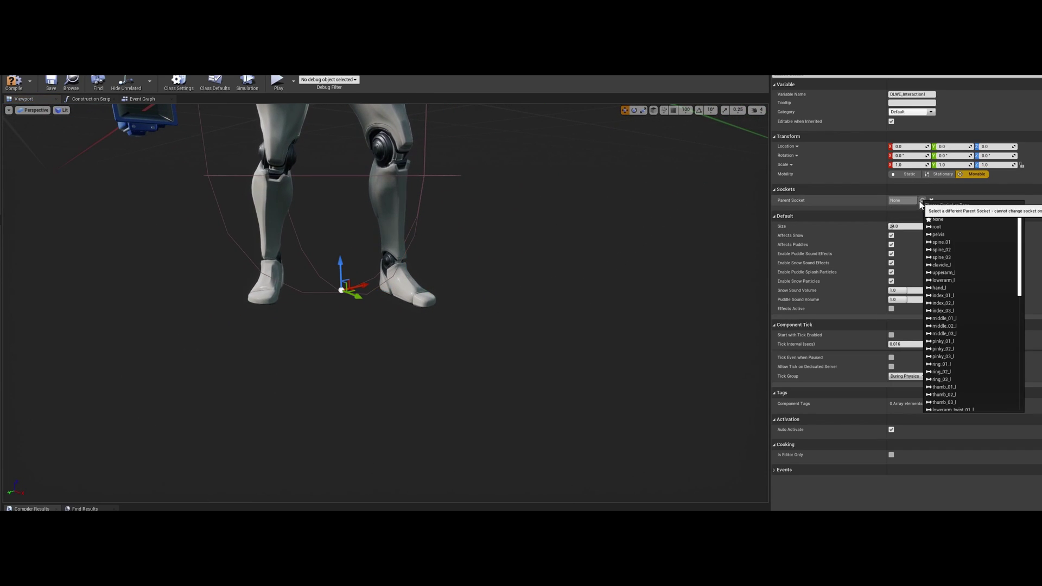
text(foot)
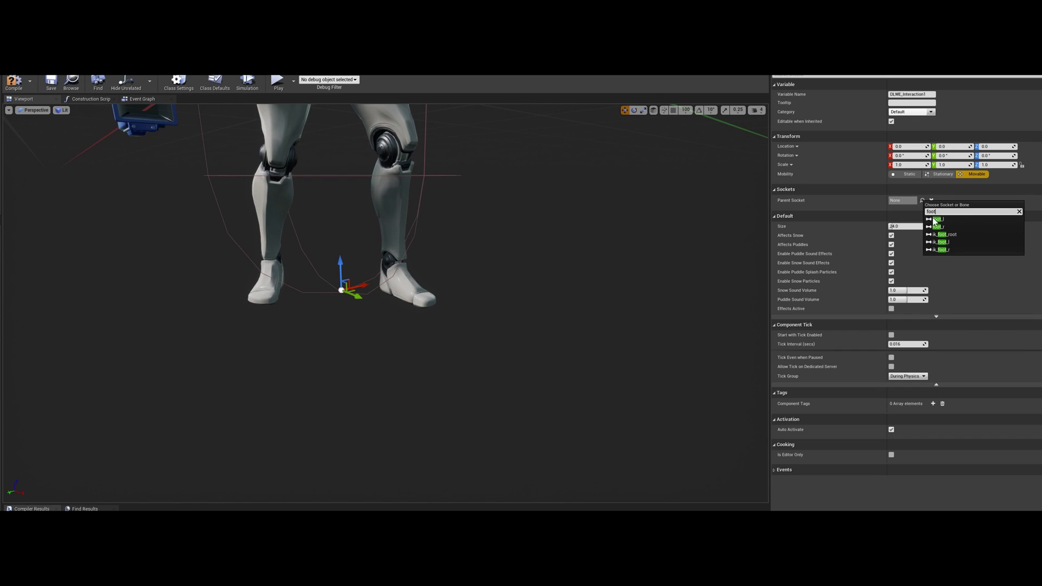
click(949, 225)
mouse_move(376, 265)
right_down()
mouse_move(309, 266)
mouse_move(304, 296)
mouse_move(376, 265)
right_up()
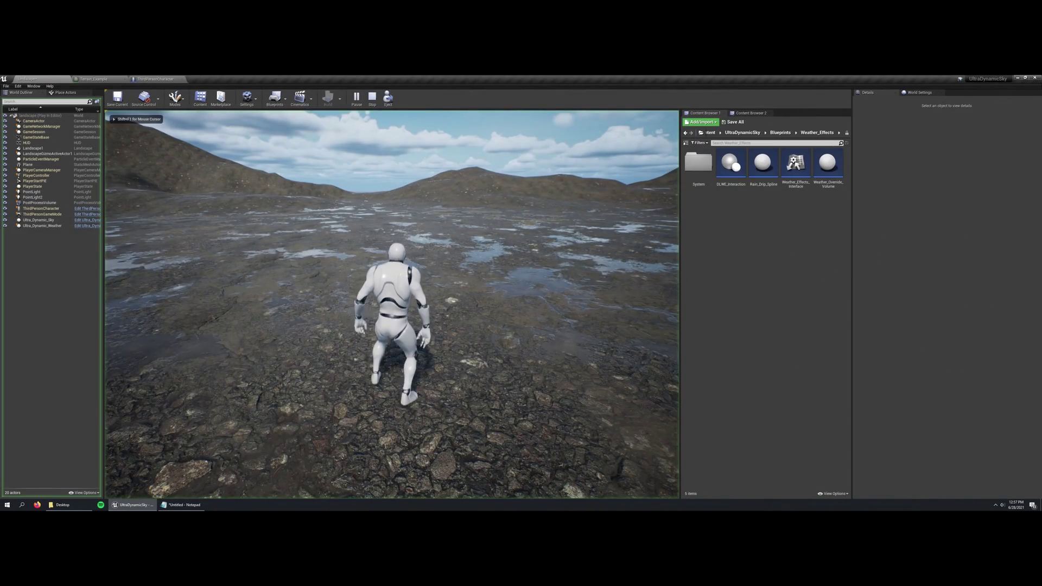
Step: Play the level and run the character back and forth across the wet ground to examine the puddle splashes and ripples
key(w)
key(d)
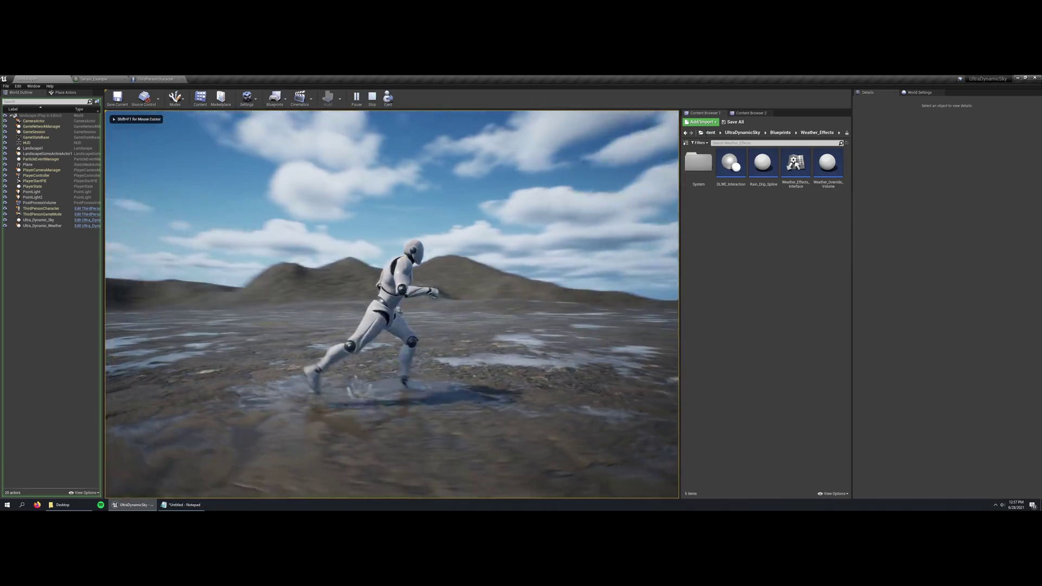
key(s)
key(a)
key(a)
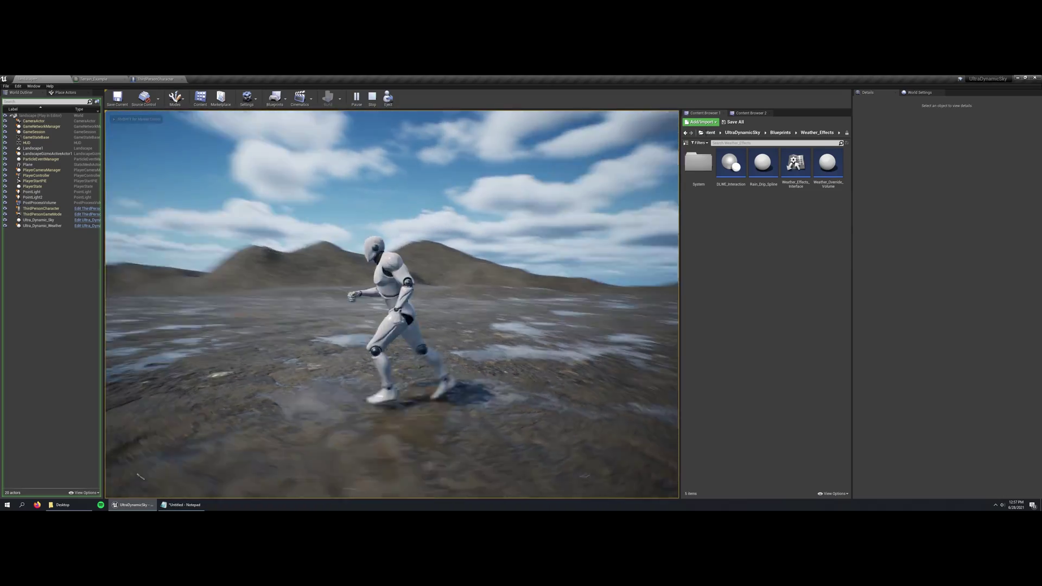
key(w)
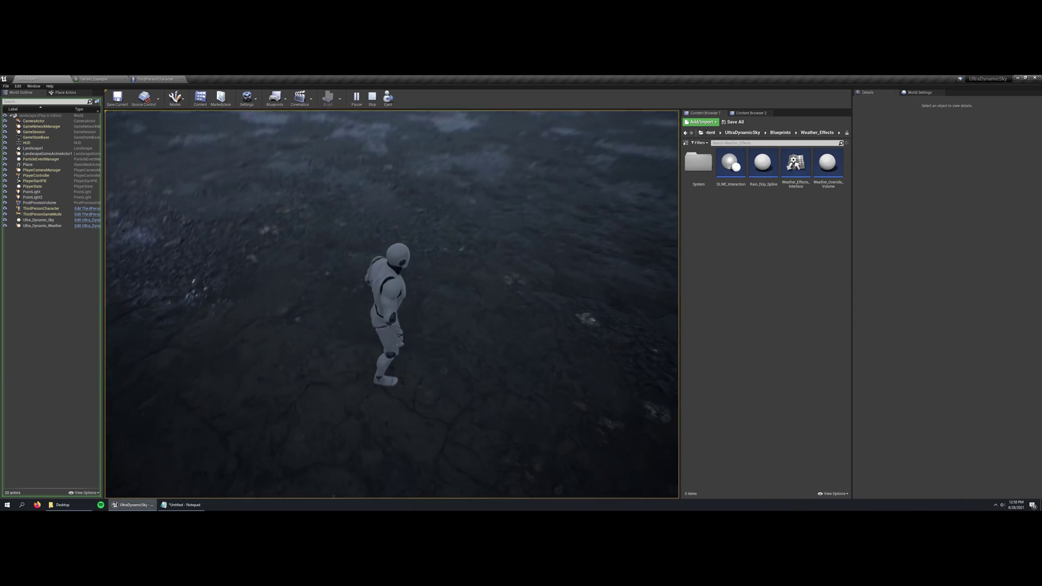
key(d)
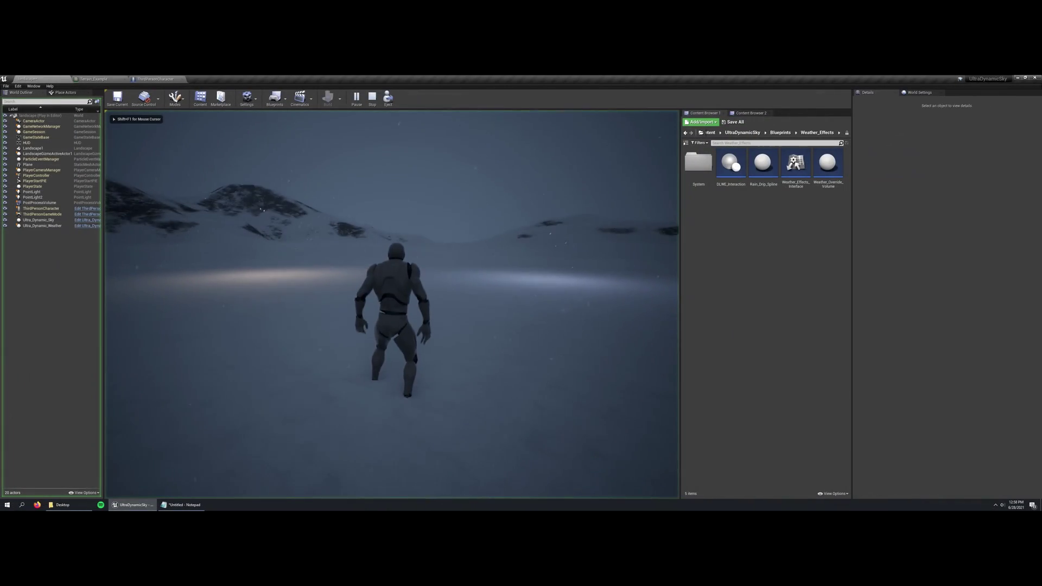
Step: Run the character in several directions through the deep snow to examine the footprints and trails left behind
key(w)
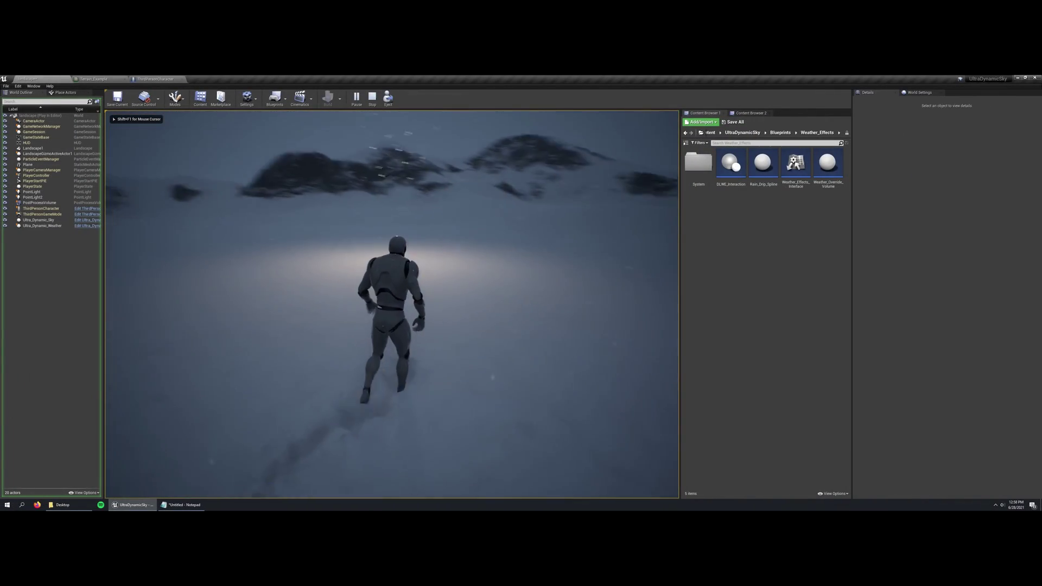
key(a)
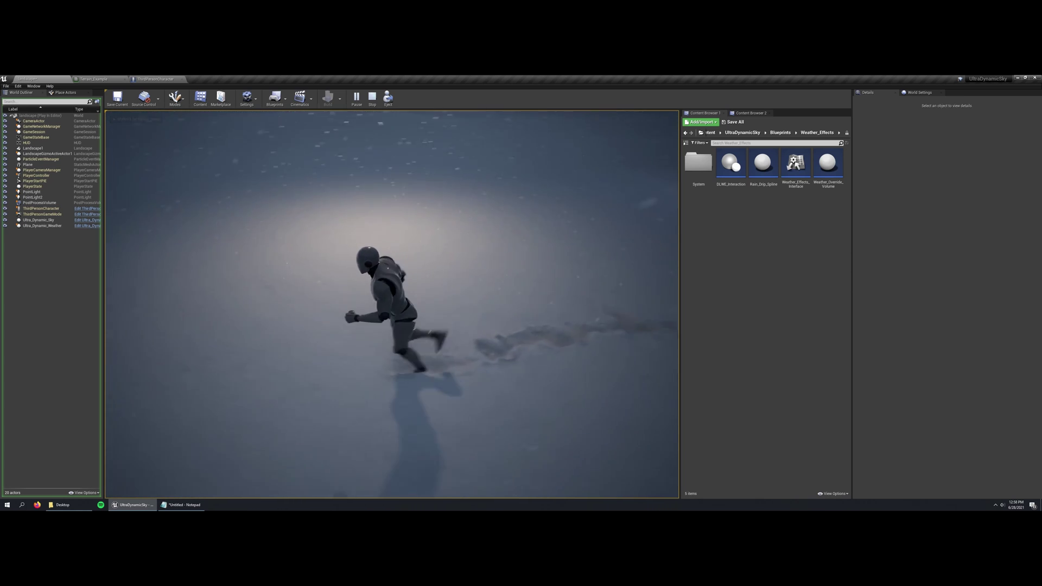
key(d)
key(a)
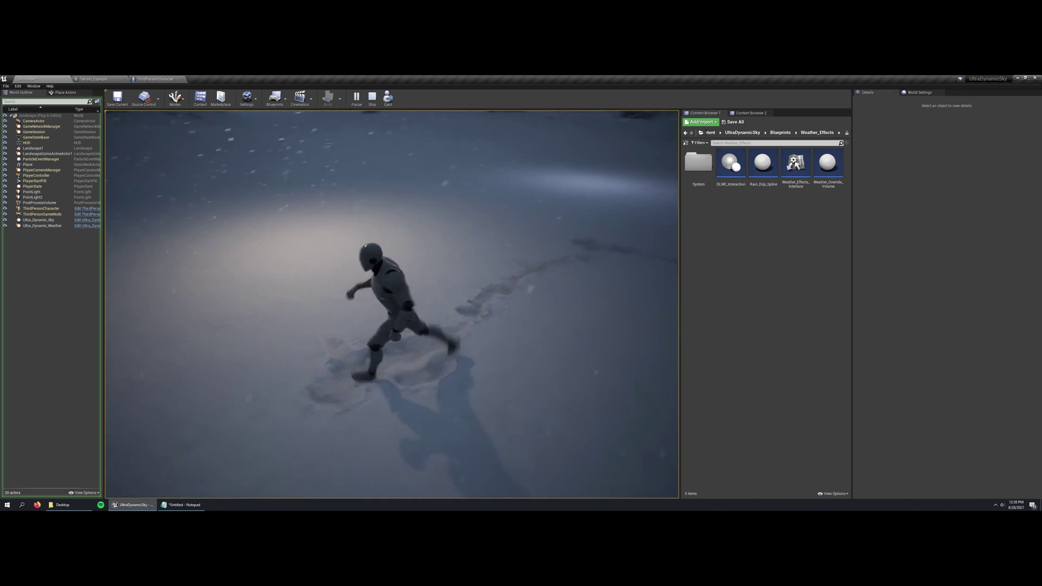
key(s)
key(w)
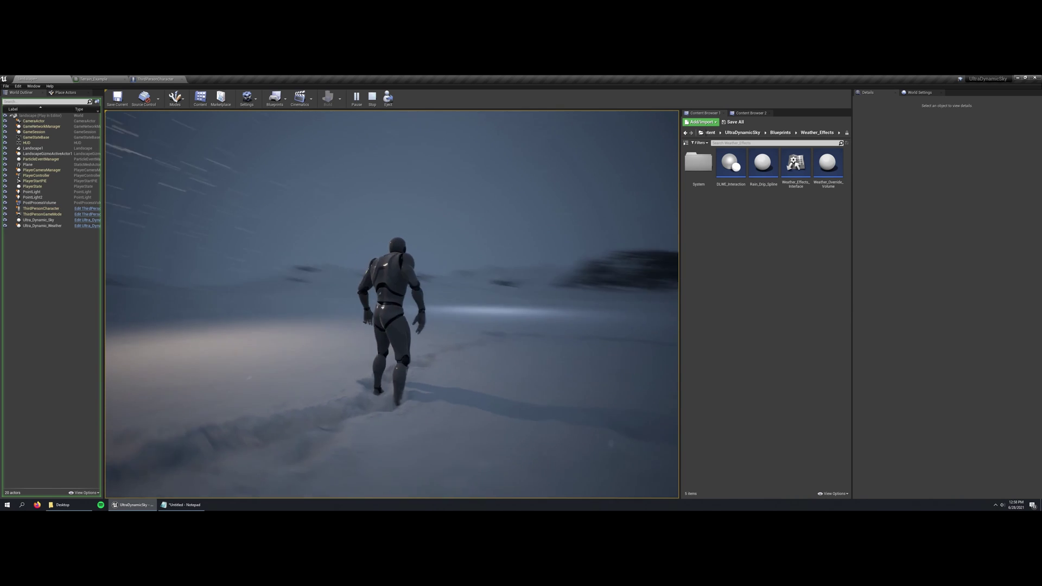
key(w)
key(a)
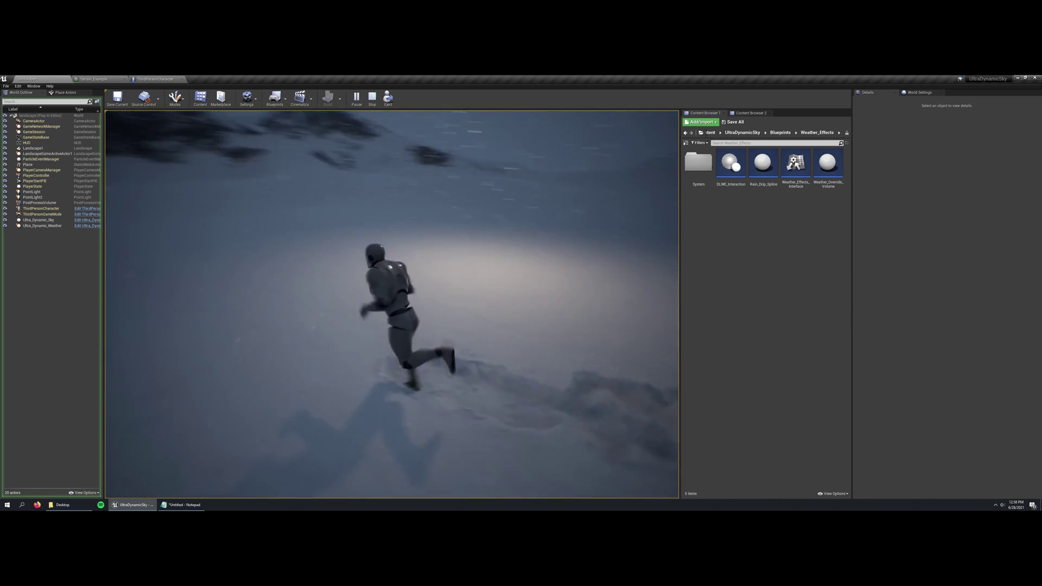
key(s)
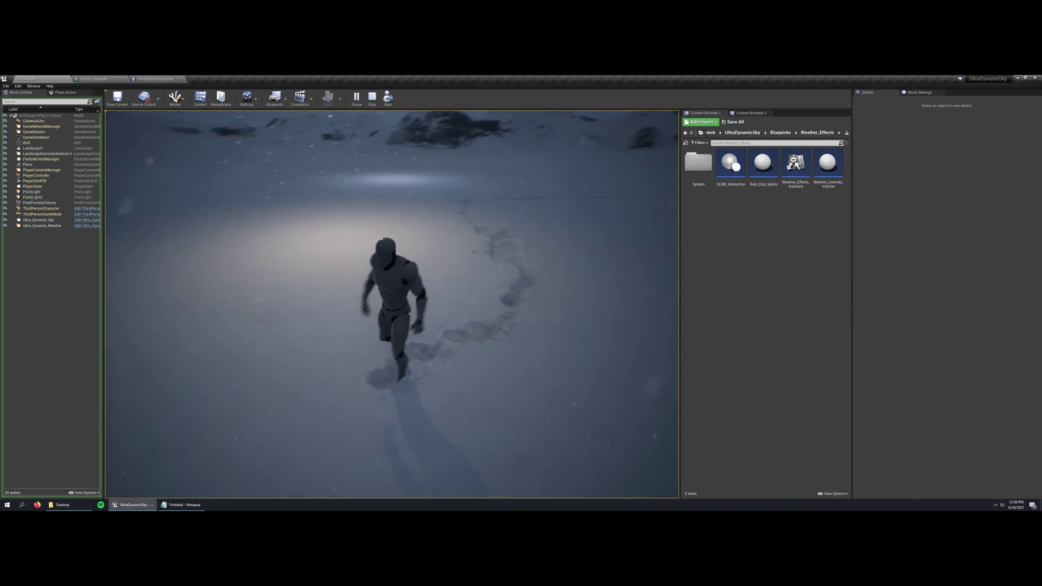
key(d)
key(d)
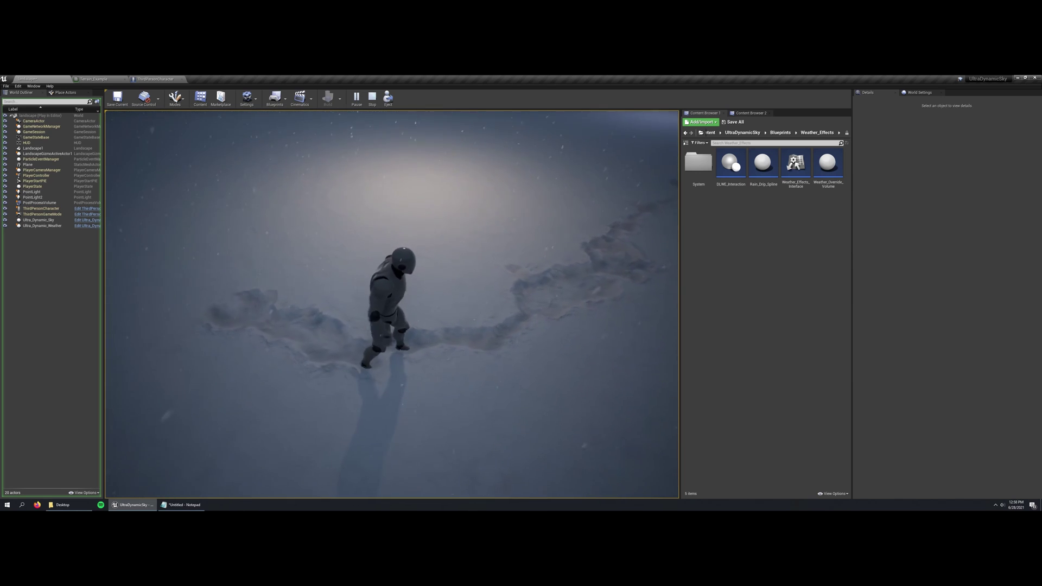
Step: Run the character a little further through the snow to look at the trail it leaves
key(s)
key(d)
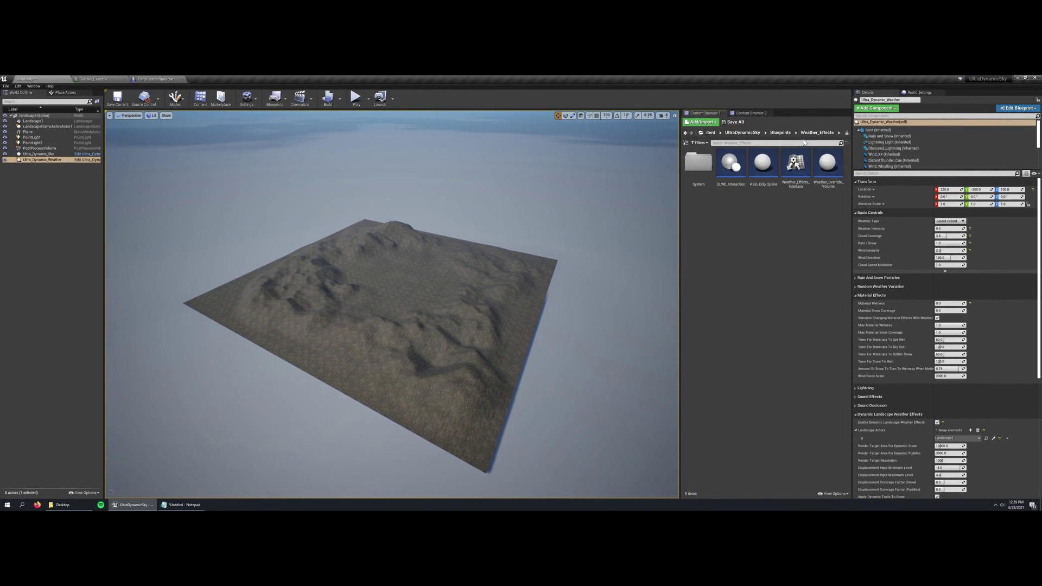
Step: Browse the UltraDynamicSky content to the Weather_Effects folder inside Blueprints
click(780, 133)
click(750, 133)
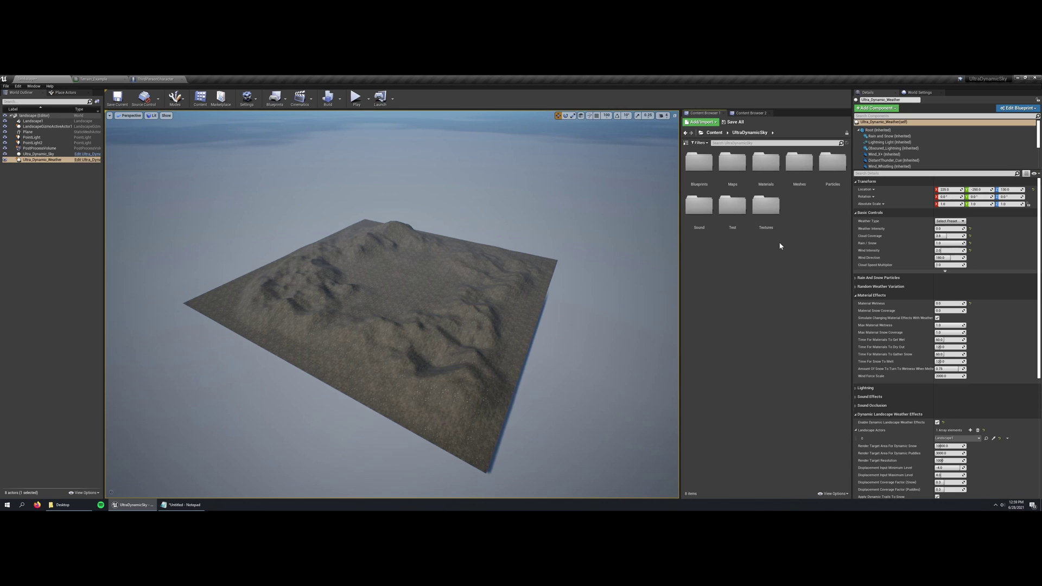
double_click(696, 166)
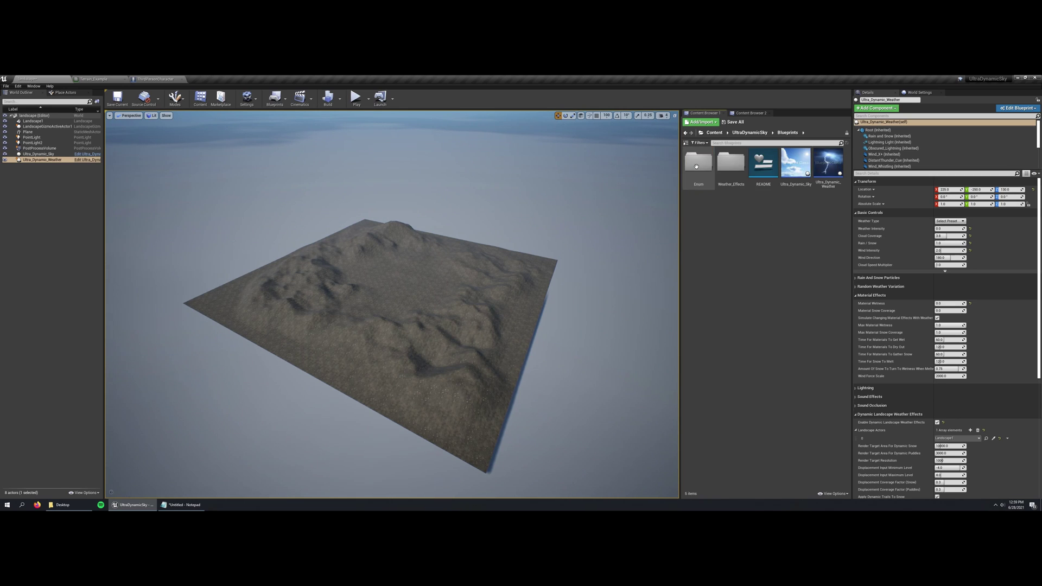
double_click(730, 164)
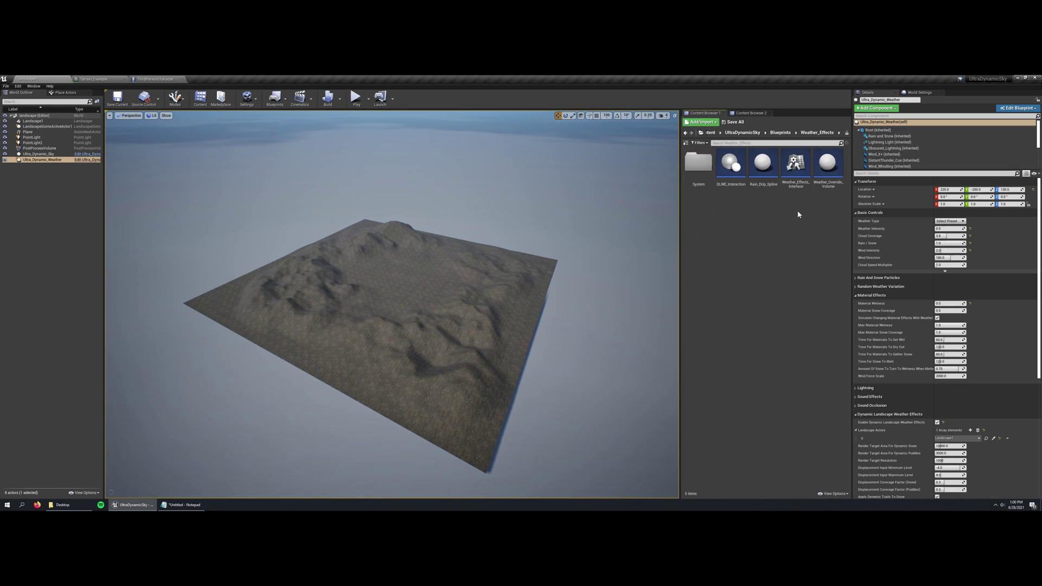
Step: Place a Weather_Override_Volume in the level, on the landscape
drag(828, 167, 486, 289)
drag(404, 292, 404, 292)
right_drag(528, 324, 489, 317)
key(s)
key(d)
key(q)
alt+drag(415, 262, 542, 325)
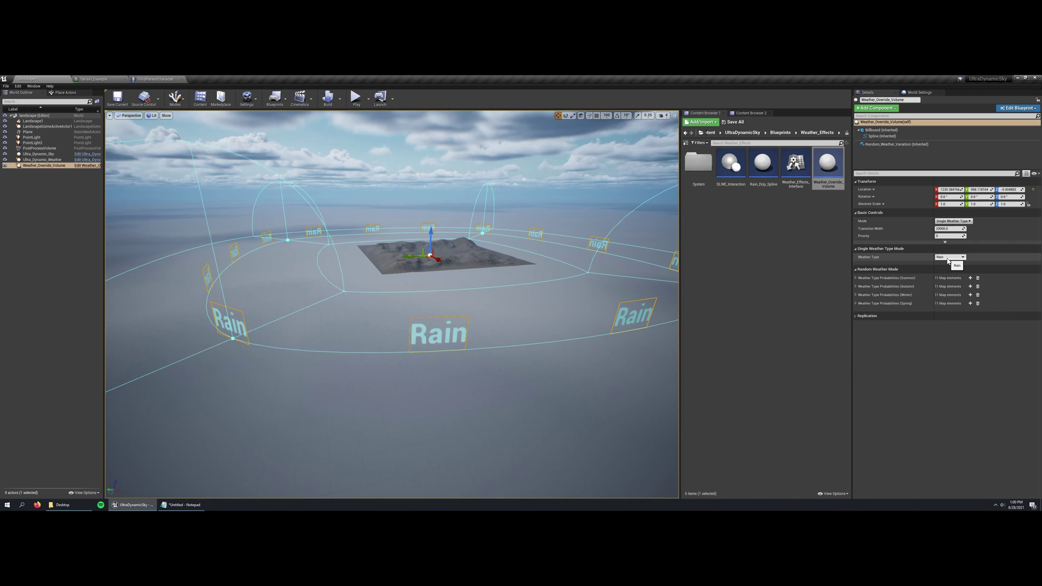
Step: Switch the override volume's Weather Type to Overcast, to Partly Cloudy, and back to Rain
click(944, 274)
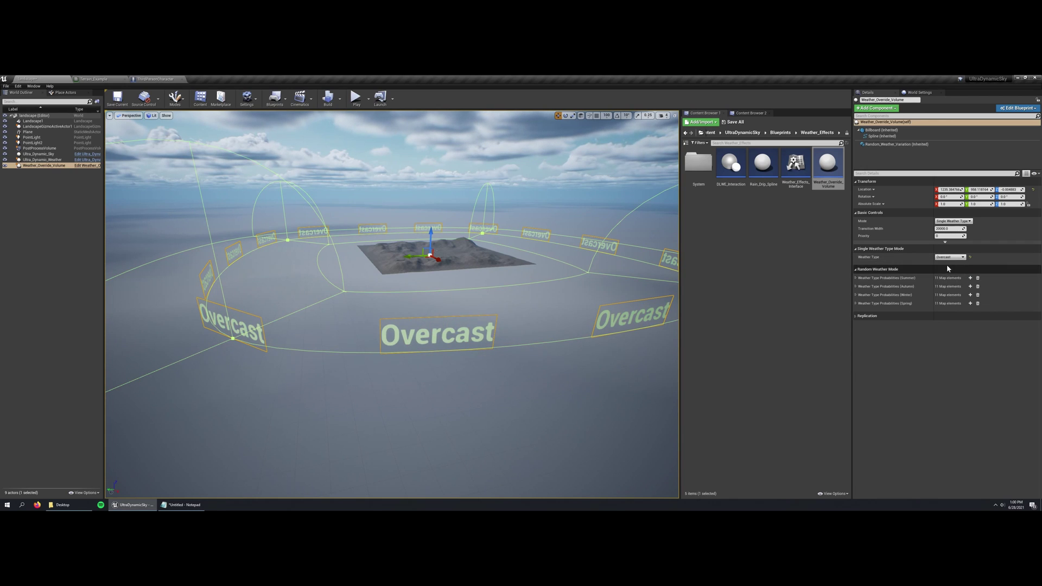
click(950, 257)
click(947, 266)
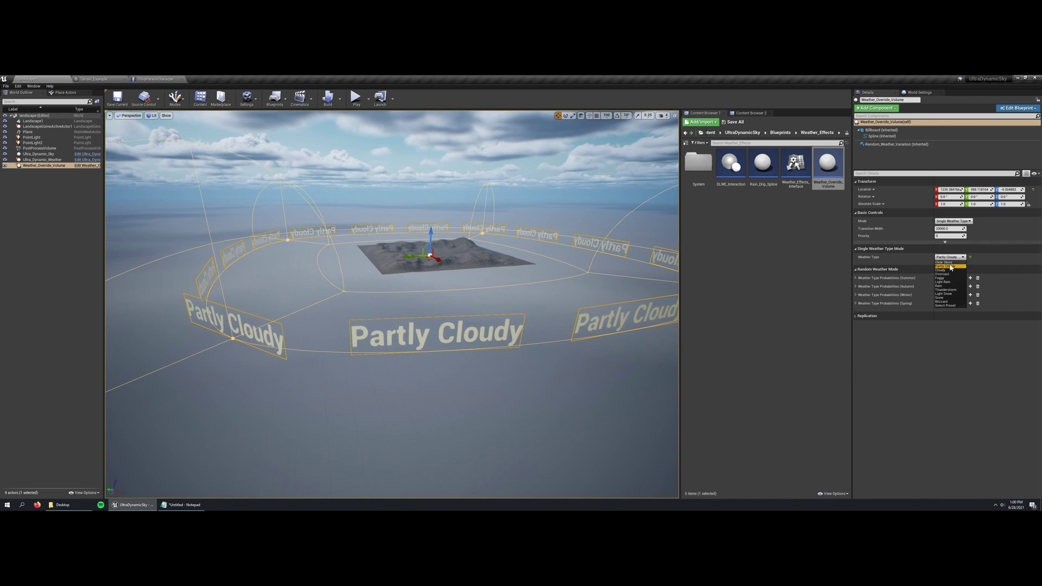
click(948, 286)
Step: Narrow the volume's transition band by lowering its Transition Width to about 13,000
right_drag(581, 349, 635, 402)
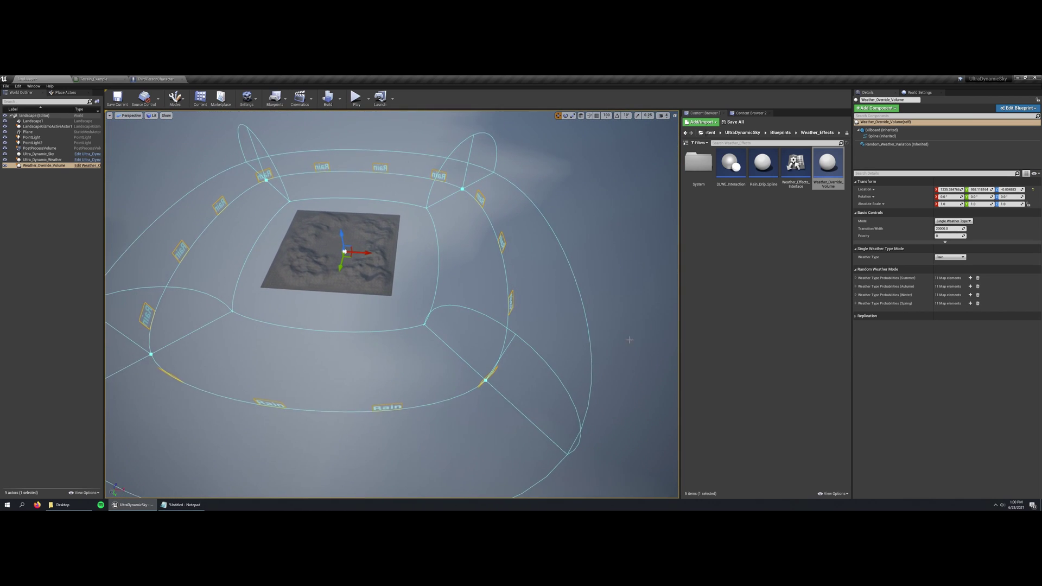
drag(945, 228, 920, 229)
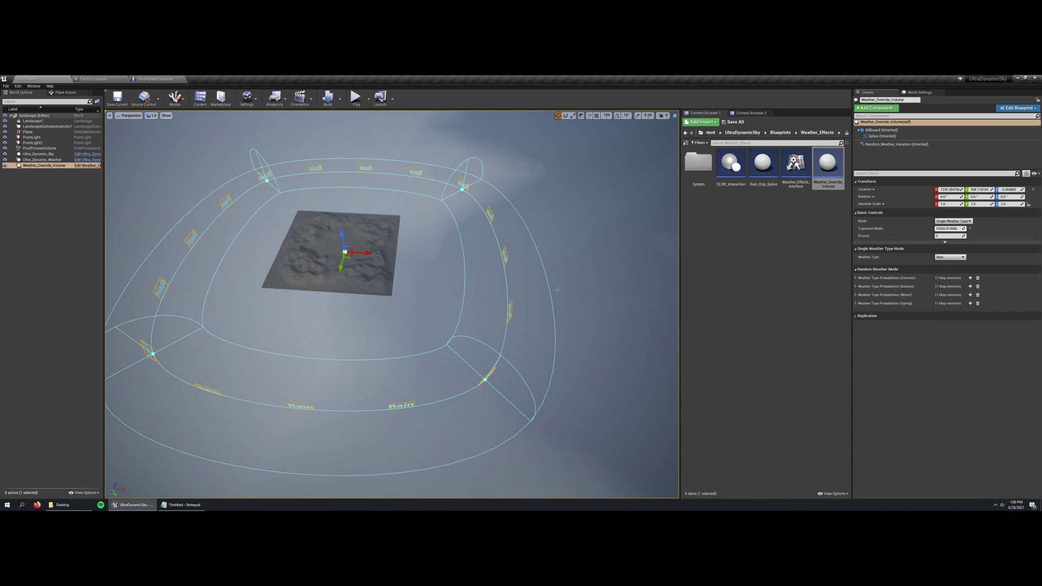
right_drag(327, 272, 403, 273)
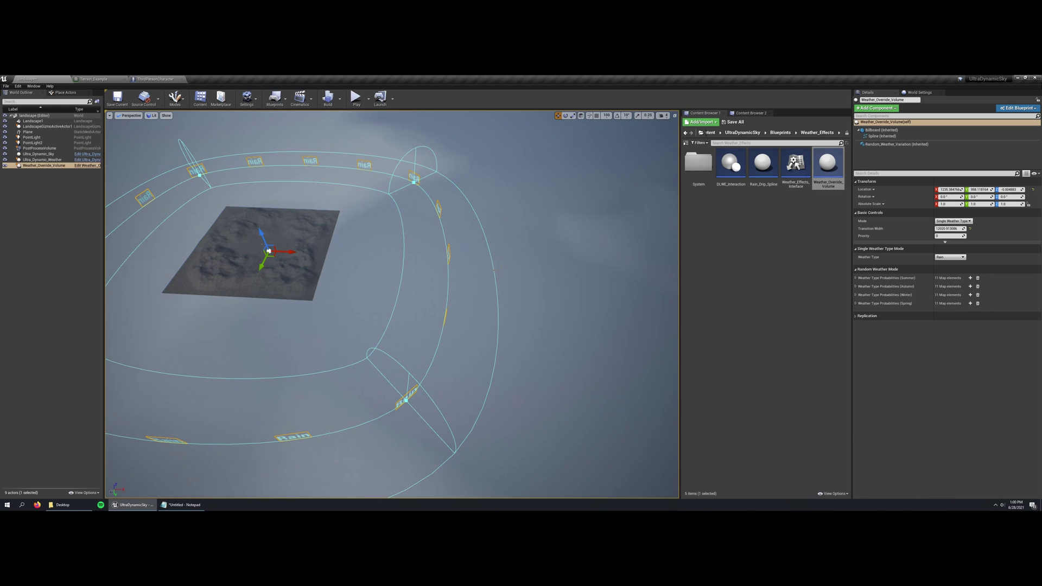
Step: Move one corner point of the volume's spline inward, closer to the landscape
right_drag(495, 269, 510, 202)
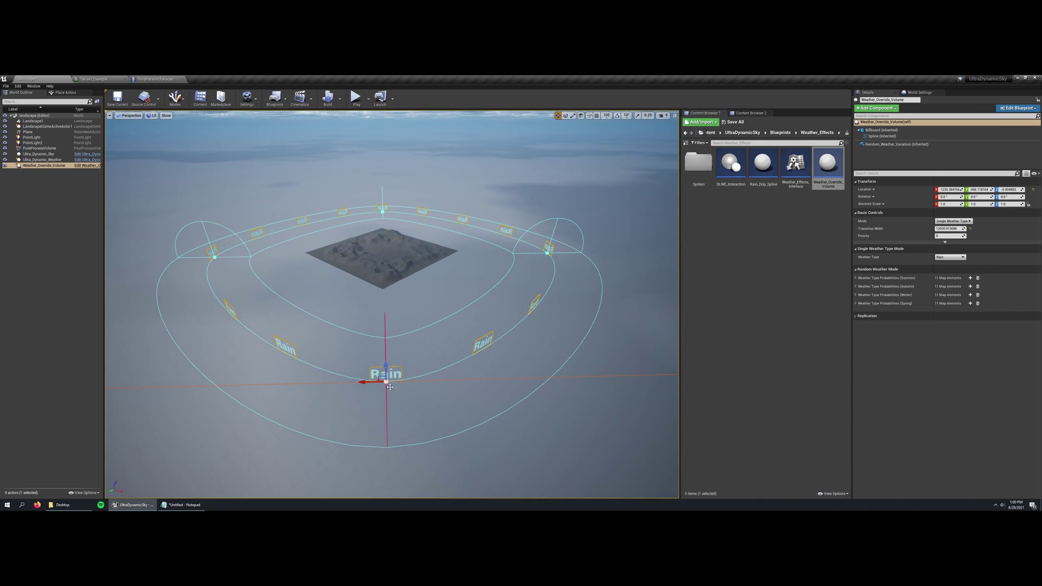
right_drag(390, 387, 424, 351)
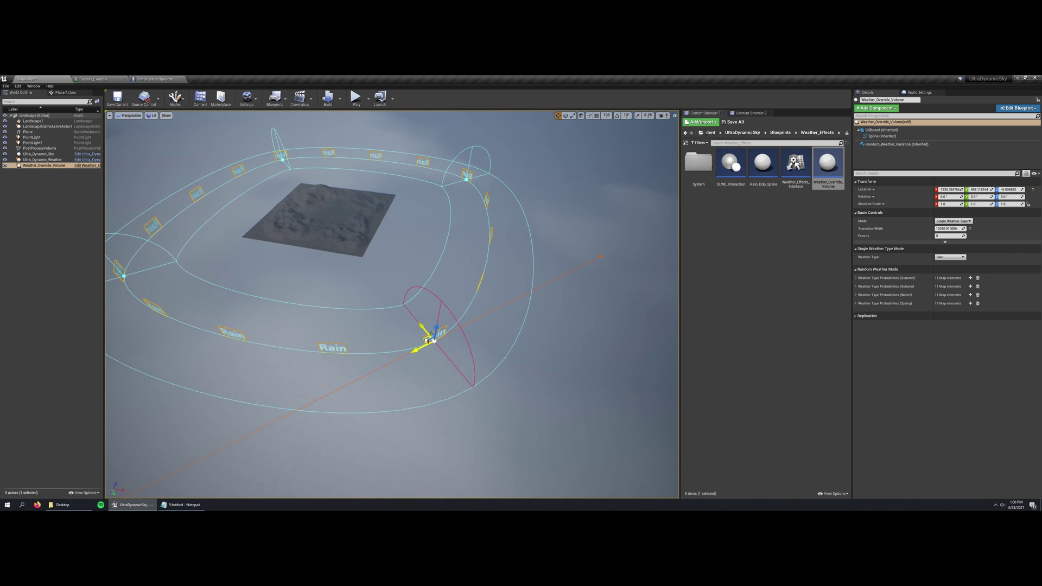
drag(426, 340, 320, 318)
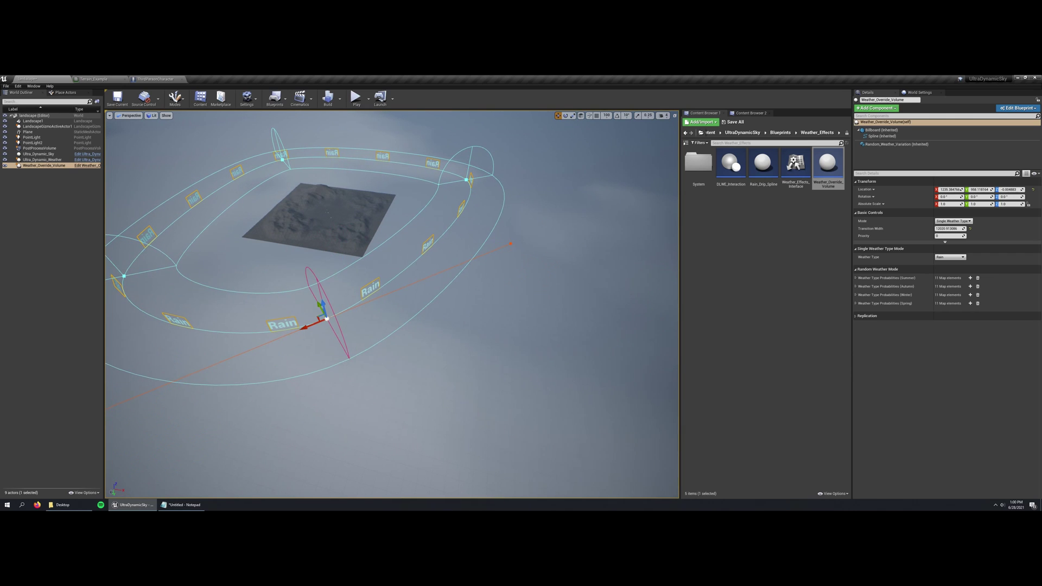
Step: Add a spline point beside the moved corner and pull it far outward to extend the volume
right_click(414, 263)
click(416, 277)
drag(405, 270, 673, 360)
right_drag(672, 360, 685, 396)
right_drag(607, 314, 470, 315)
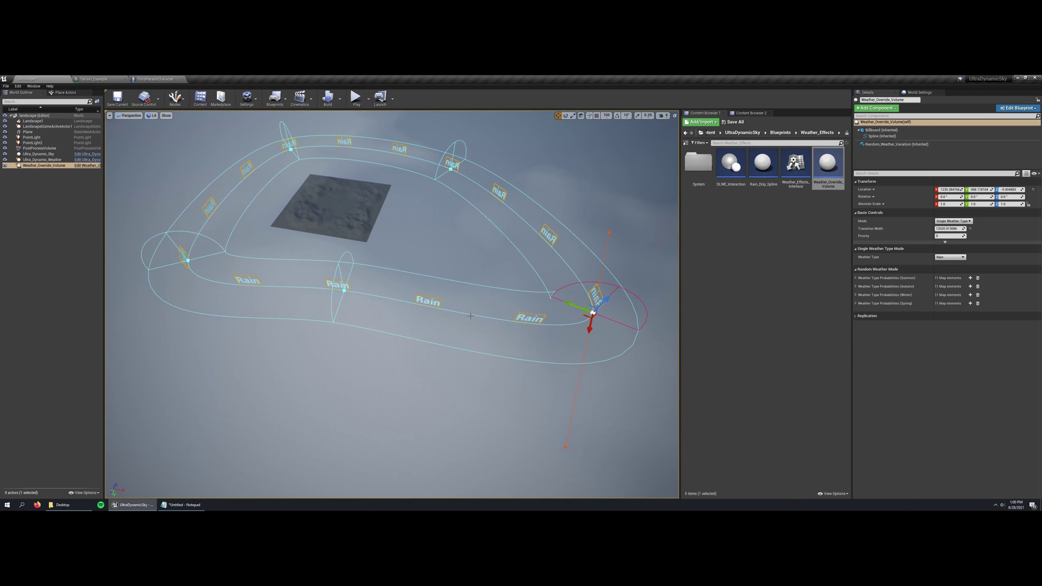
Step: Add another spline point between the inner corner and the extended end, and pull it outward to widen that lobe
right_click(467, 313)
click(542, 329)
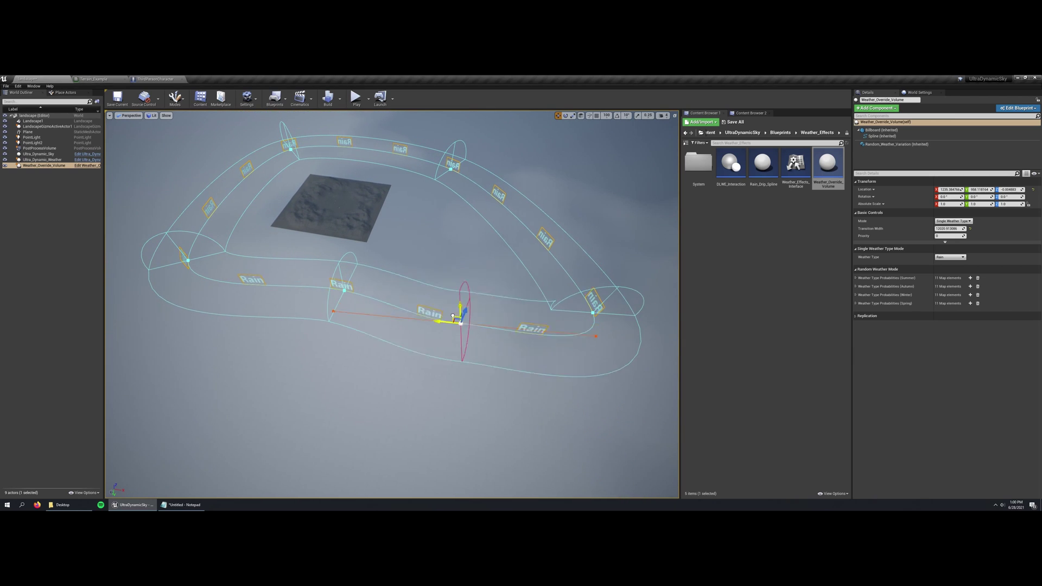
drag(453, 316, 425, 444)
right_drag(425, 444, 429, 402)
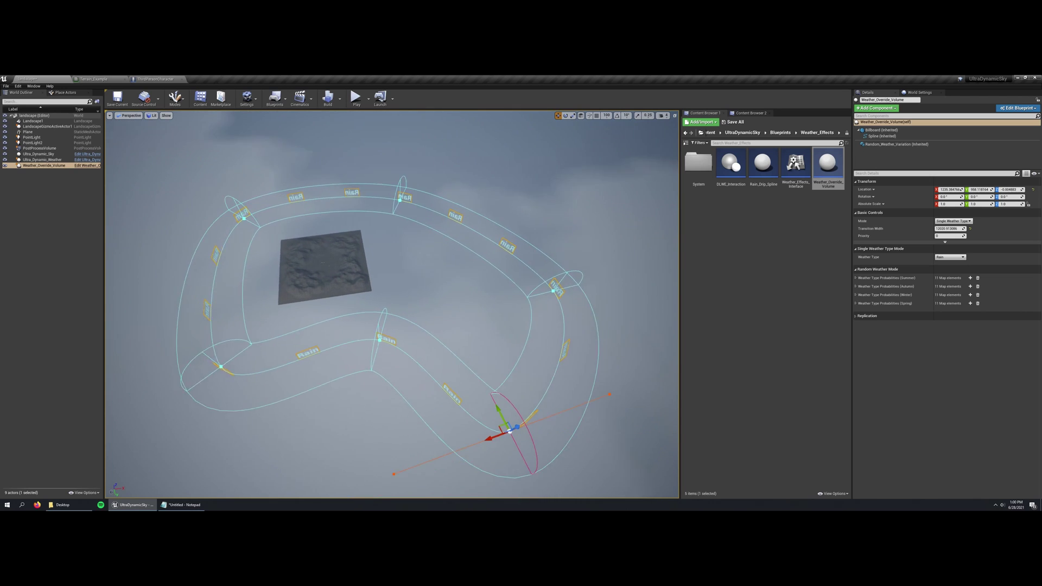
right_drag(477, 456, 185, 305)
Step: Scale the whole Weather_Override_Volume down to about 0.09 and reposition it within the landscape's flat central area
double_click(55, 165)
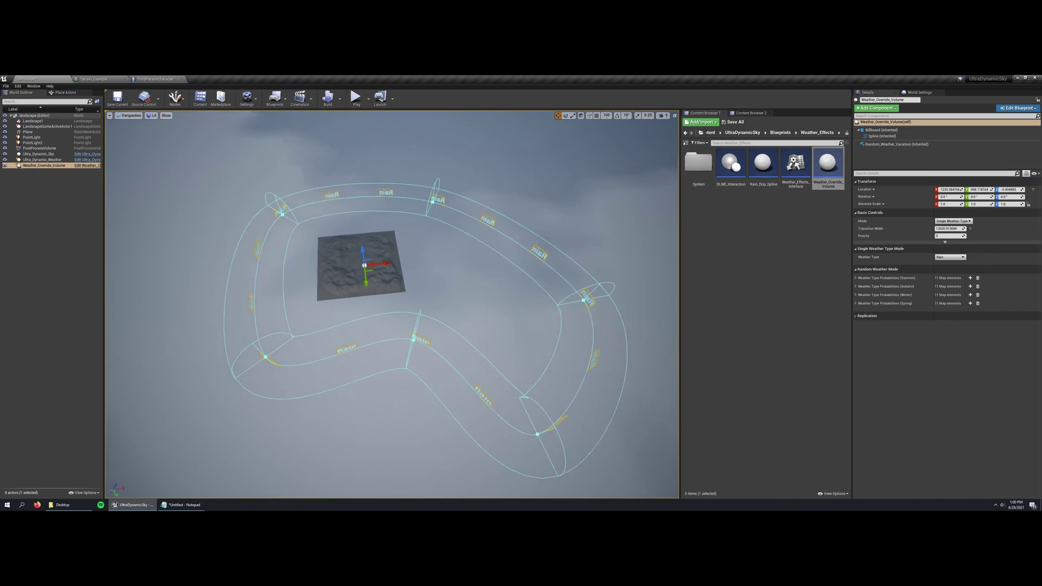
drag(397, 287, 388, 310)
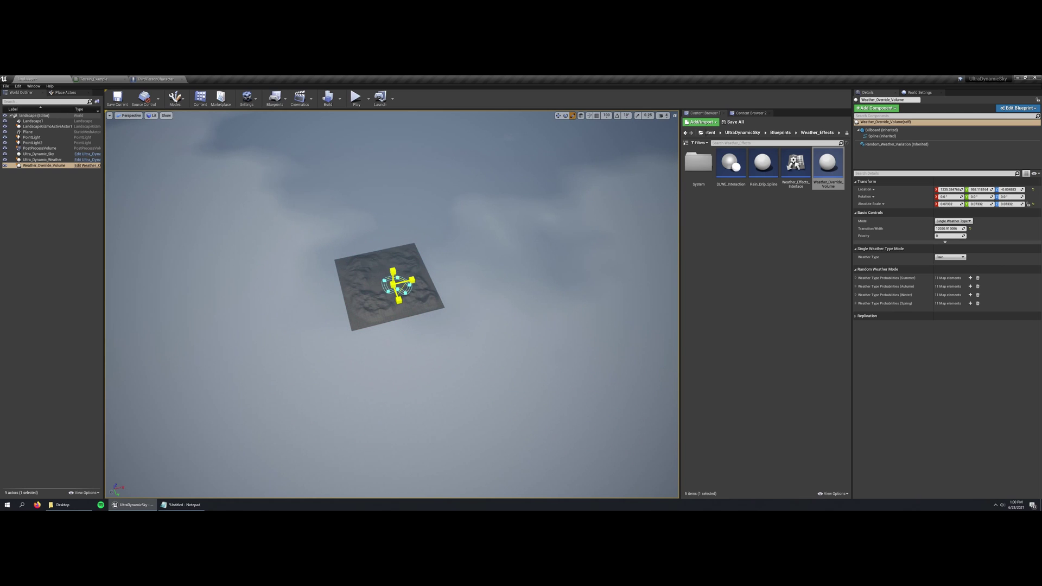
right_drag(407, 289, 405, 255)
key(w)
key(w)
key(q)
key(w)
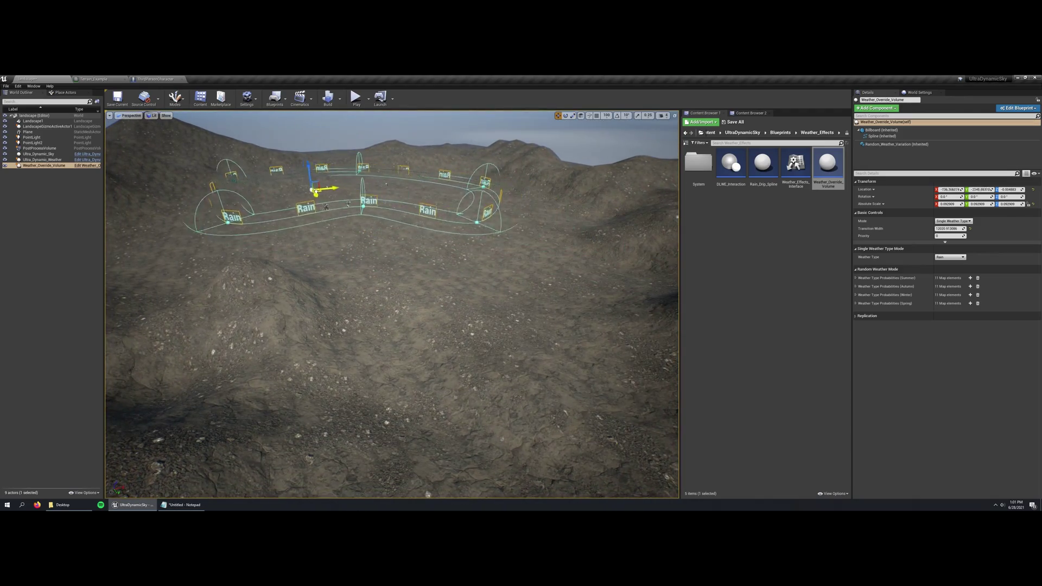
mouse_move(404, 255)
right_down()
mouse_move(411, 217)
mouse_move(402, 208)
mouse_move(420, 250)
right_up()
key(w)
key(w)
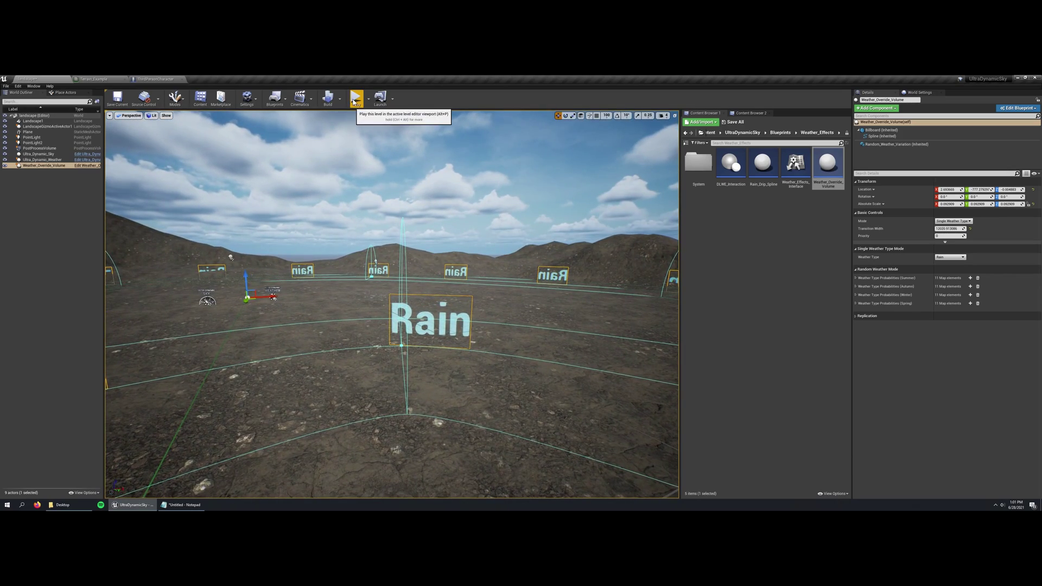
Step: Play the level and run the character toward the rain volume to check the weather transition
click(354, 99)
key(w)
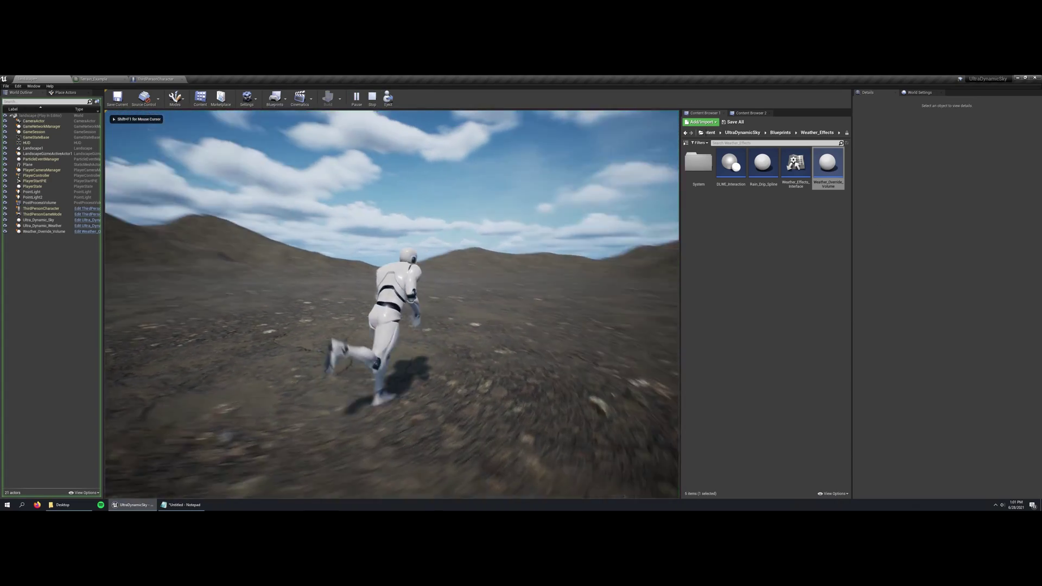
key(w)
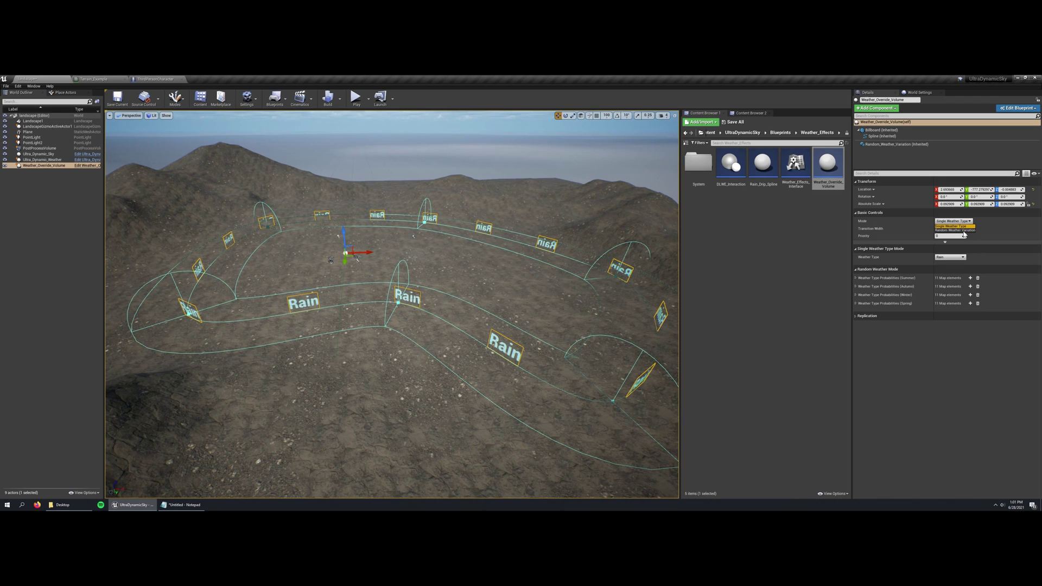
Step: Set the volume's Mode to Random Weather Variation and examine its Summer weather type probabilities
click(964, 231)
key(a)
right_drag(496, 318, 542, 301)
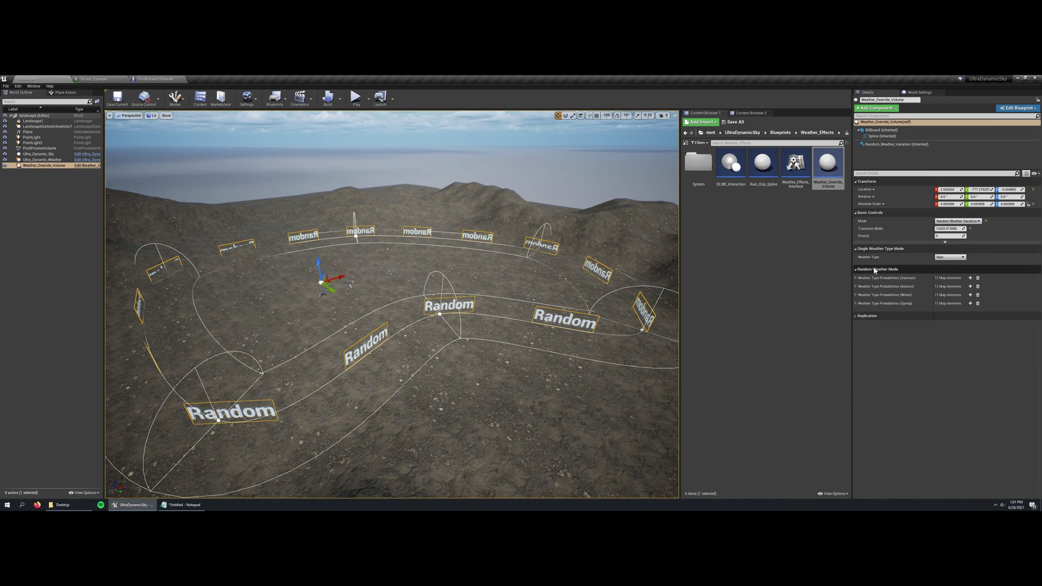
click(856, 278)
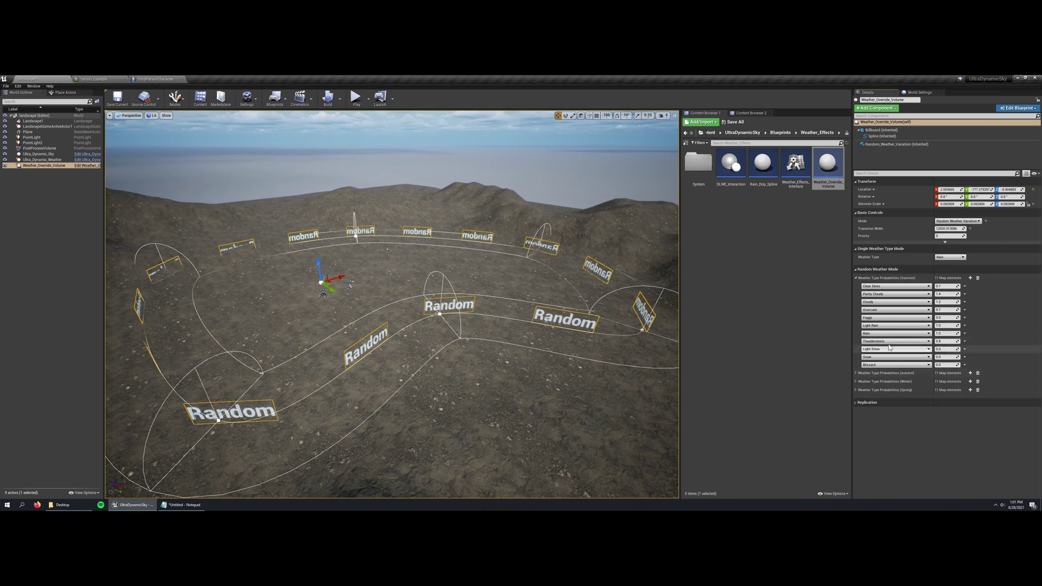
click(857, 279)
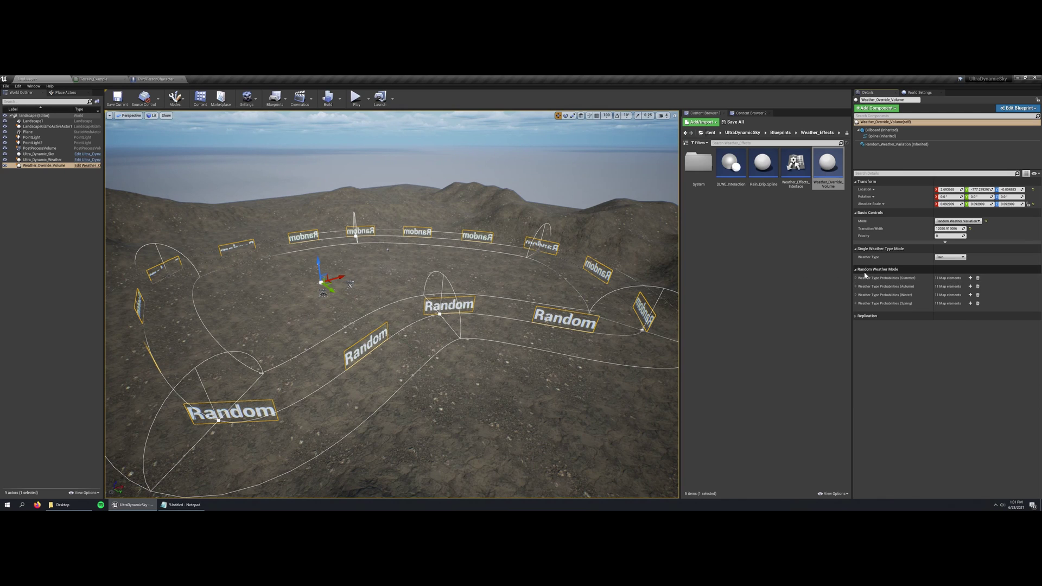